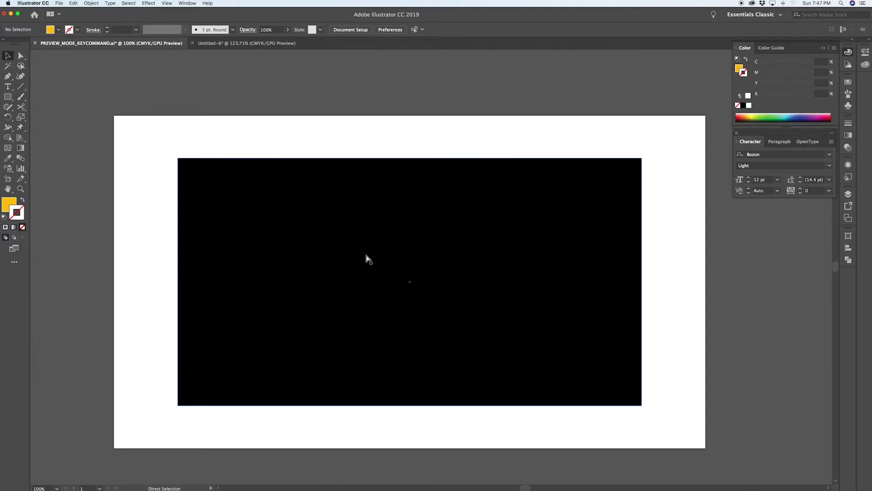
# - Toggle the PREVIEW MODE card between Outline and Preview views, then select the black rectangle
pyautogui.press('super+y')
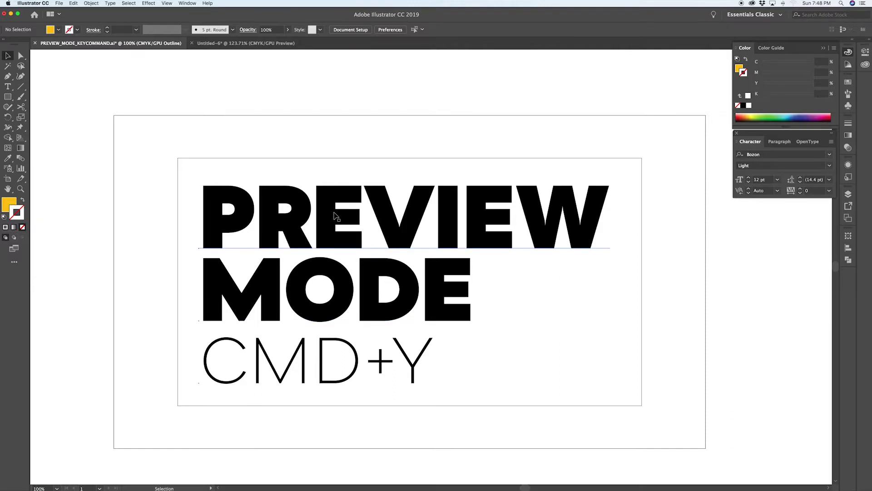
pyautogui.press('super')
pyautogui.press('super+y')
pyautogui.click(364, 191)
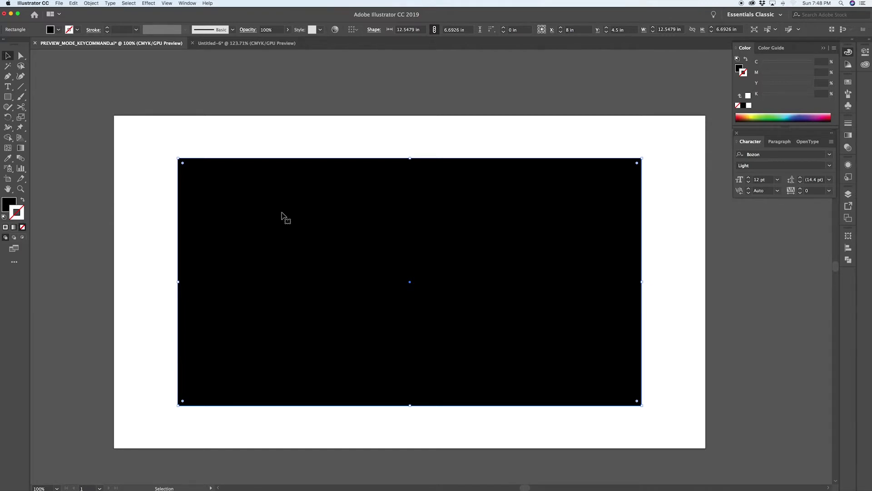
# - In Outline view, select the hidden PREVIEW MODE text, then switch to the Untitled-6 document
pyautogui.press('super+y')
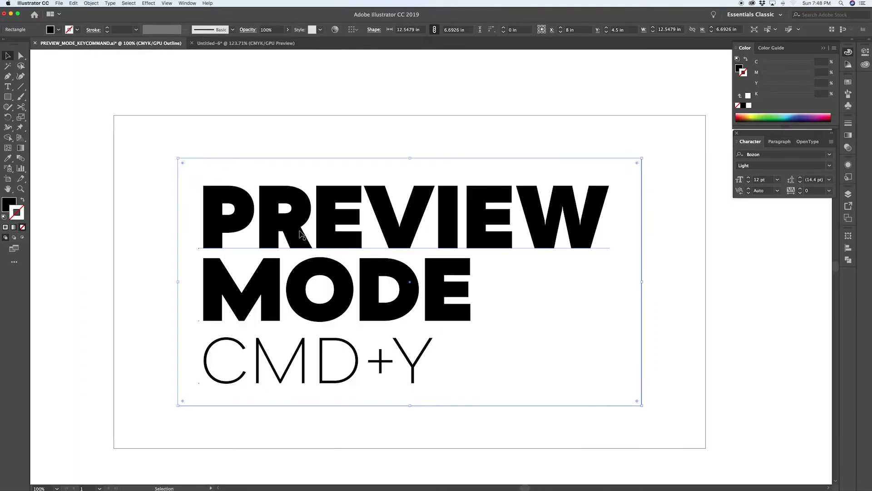
pyautogui.click(330, 217)
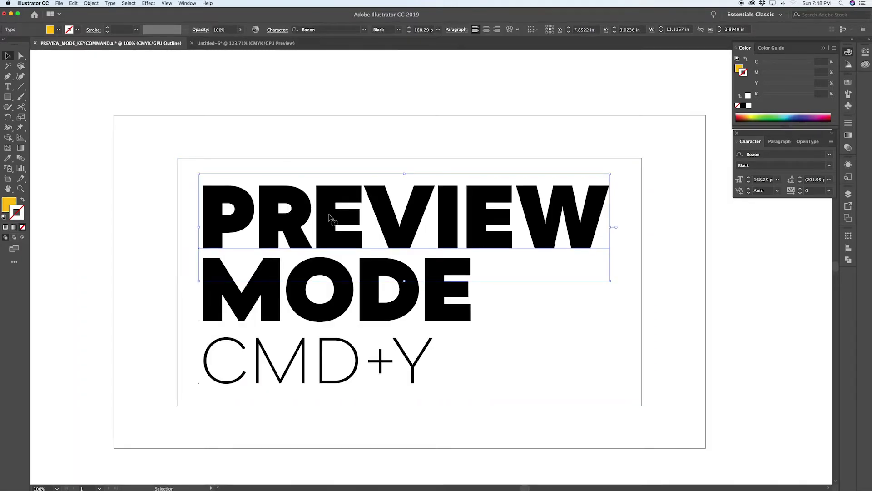
pyautogui.click(213, 43)
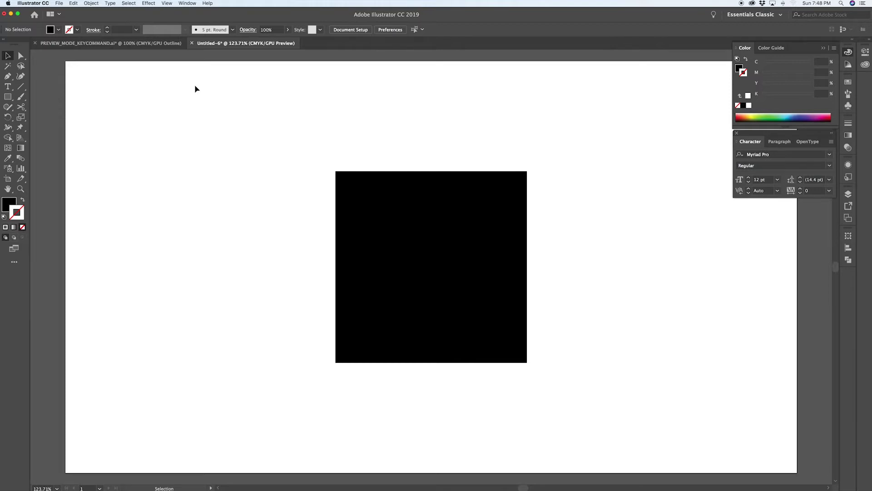
# - Hide and restore the character settings, then show the square in Outline view
pyautogui.press('a')
pyautogui.press('super+t')
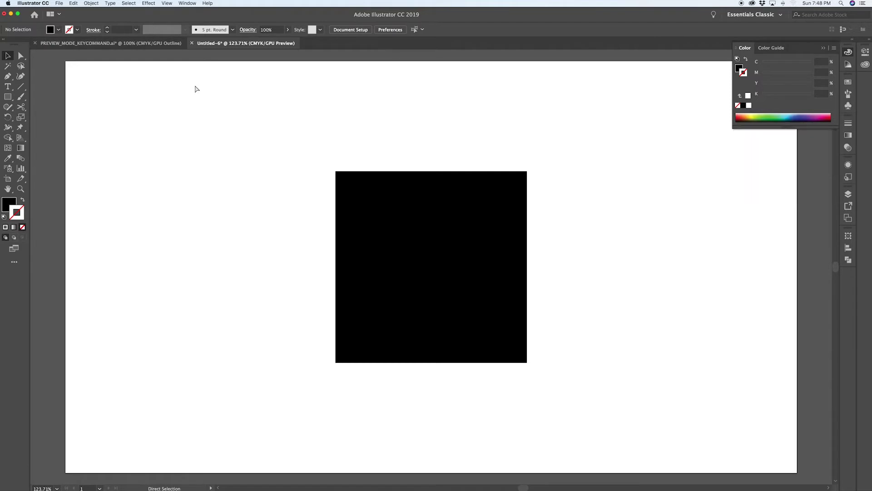
pyautogui.press('super+t')
pyautogui.press('super+y')
pyautogui.press('v')
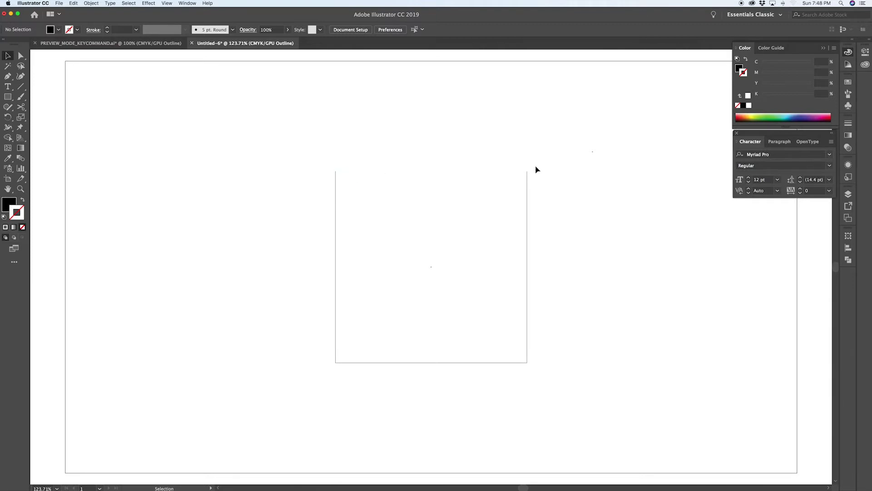
# - Close the square's top edge with the Pen from the top-right to the top-left anchor
pyautogui.press('p')
pyautogui.click(527, 172)
pyautogui.click(336, 171)
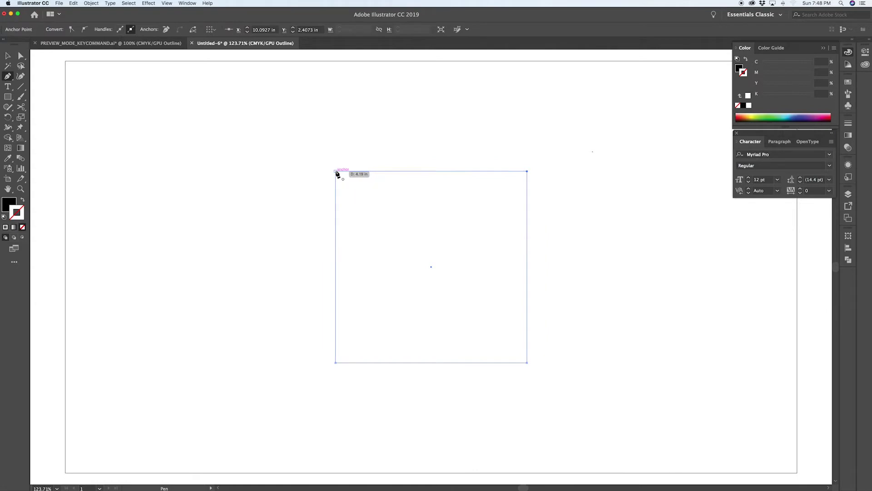
pyautogui.press('v')
pyautogui.click(435, 156)
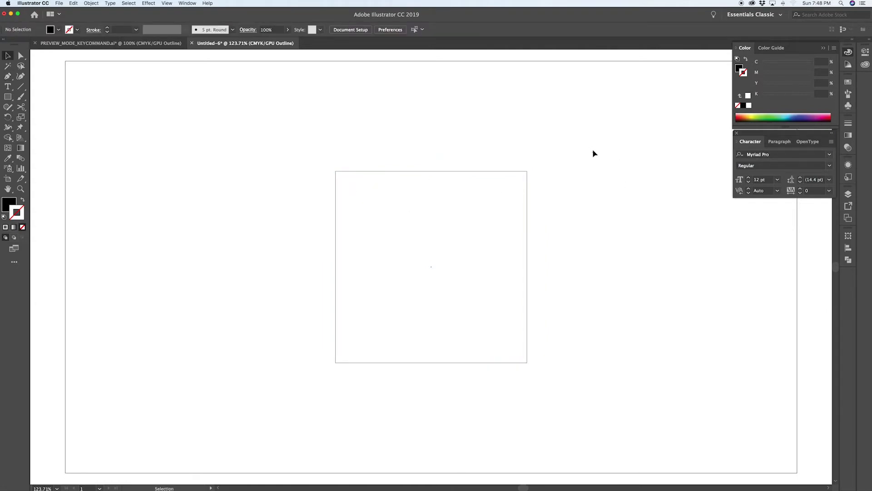
# - Check the square in Outline and Preview views, then delete the tiny stray path beside it
pyautogui.press('a')
pyautogui.press('super+y')
pyautogui.press('super+y')
pyautogui.press('super+y')
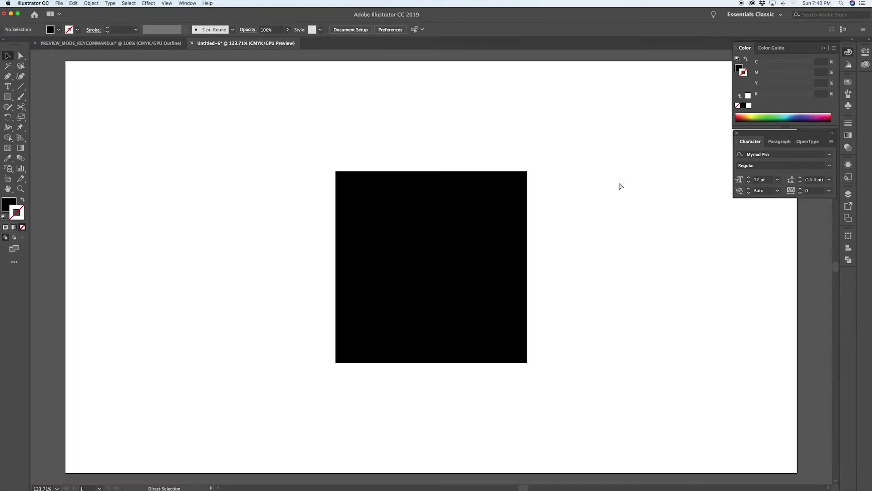
pyautogui.press('super+y')
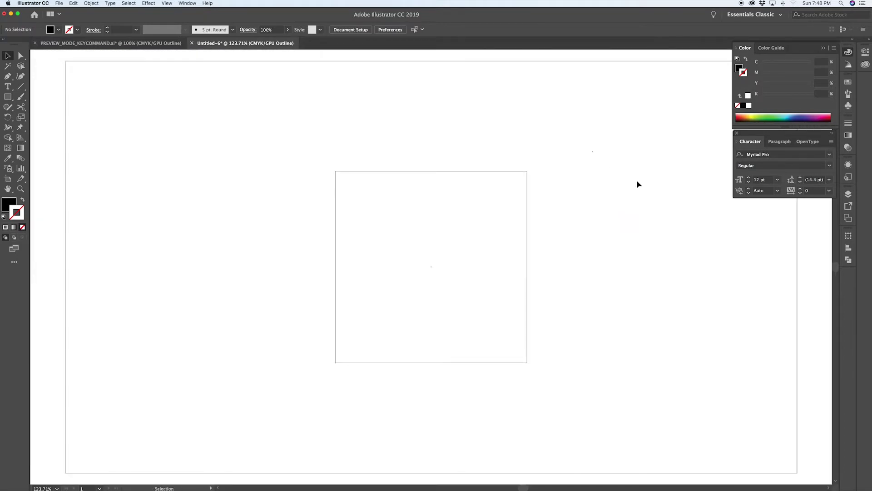
pyautogui.moveTo(584, 135); pyautogui.dragTo(596, 159)
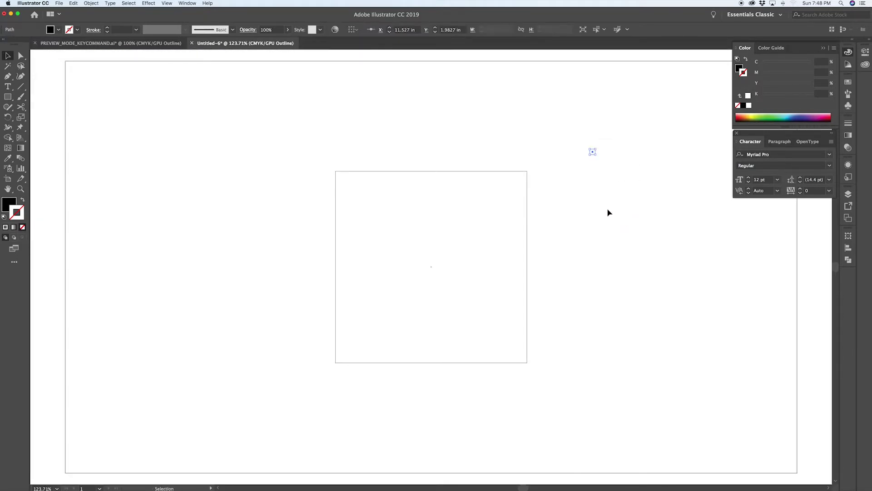
pyautogui.press('Delete')
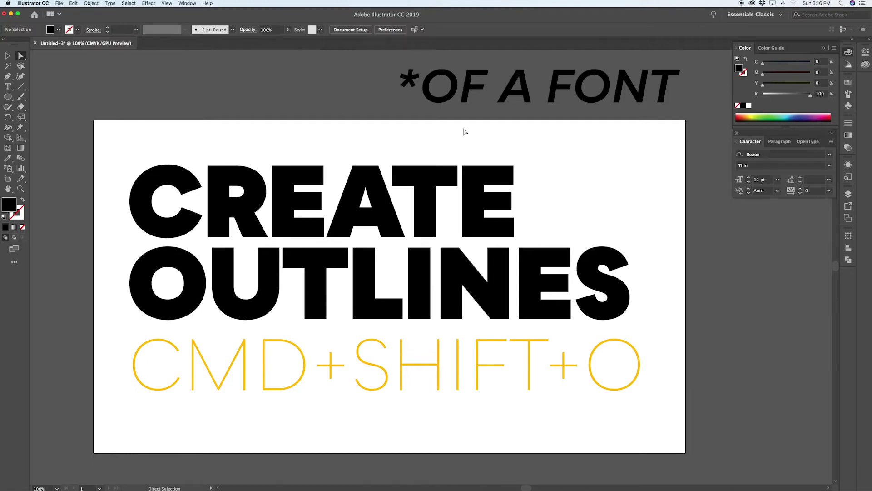
# - Select all the CREATE OUTLINES / CMD+SHIFT+O text, convert it with Cmd+Shift+O, and deselect
pyautogui.press('super')
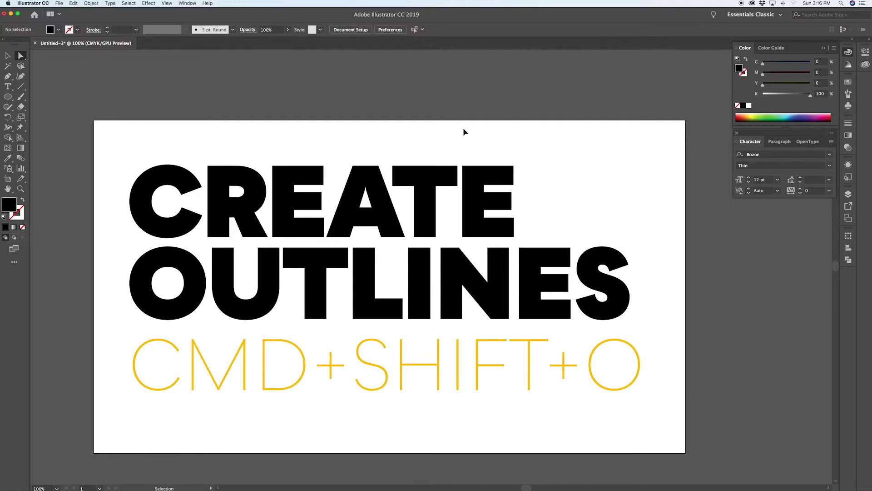
pyautogui.press('super+a')
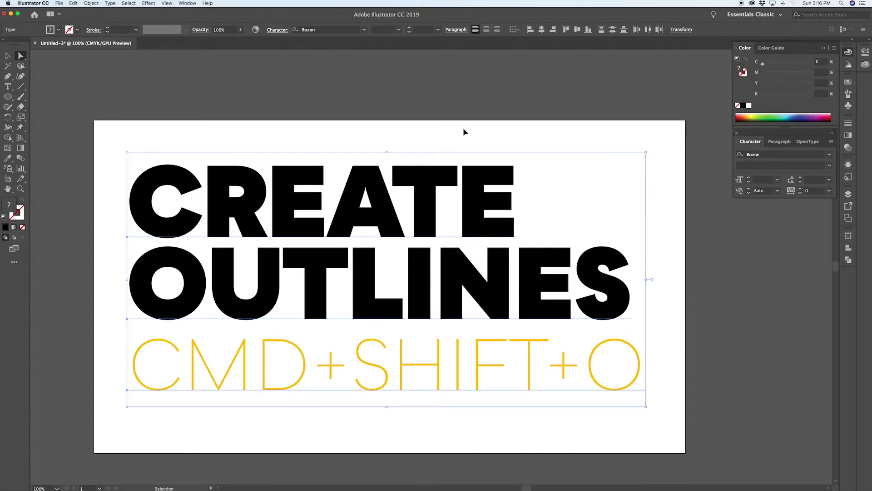
pyautogui.press('shift')
pyautogui.press('super+shift+o')
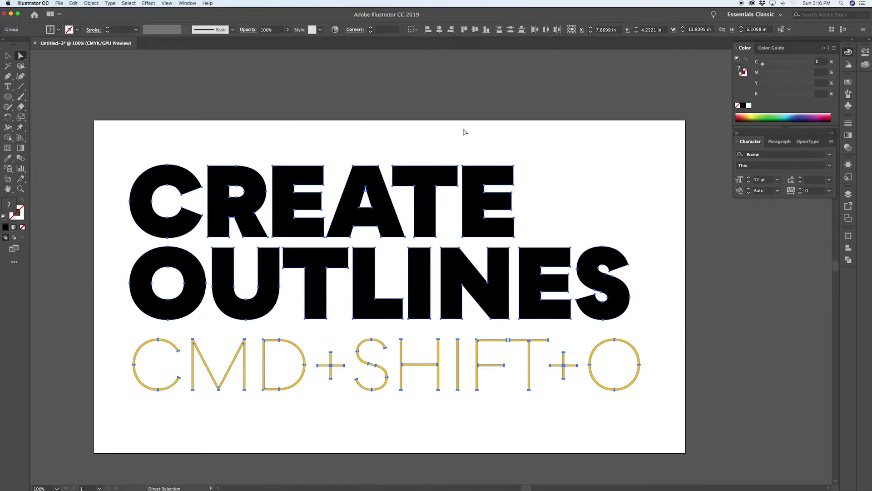
pyautogui.click(461, 138)
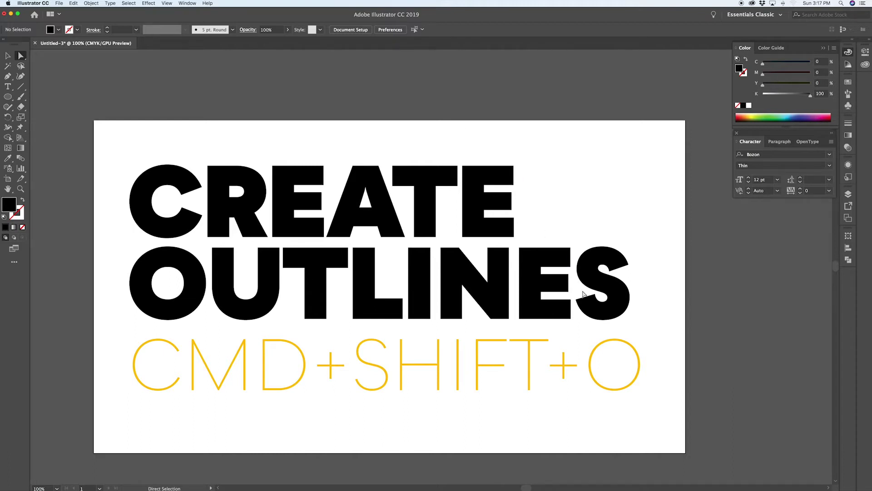
# - Pull an anchor of the outlined E, undo the distortion, and select all title text
pyautogui.moveTo(571, 295); pyautogui.dragTo(559, 294)
pyautogui.press('super+z')
pyautogui.press('super')
pyautogui.press('super+a')
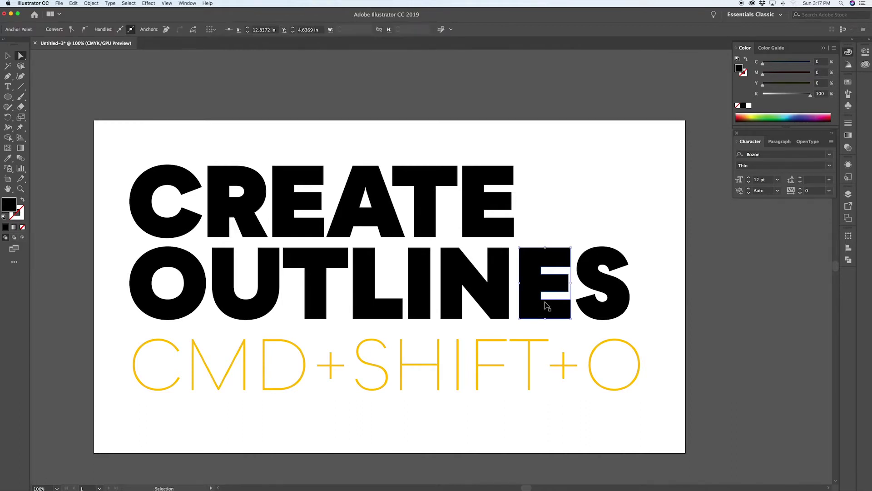
# - Convert the title text to outlines, inspect it in Outline view, then undo to live type
pyautogui.press('super')
pyautogui.press('shift')
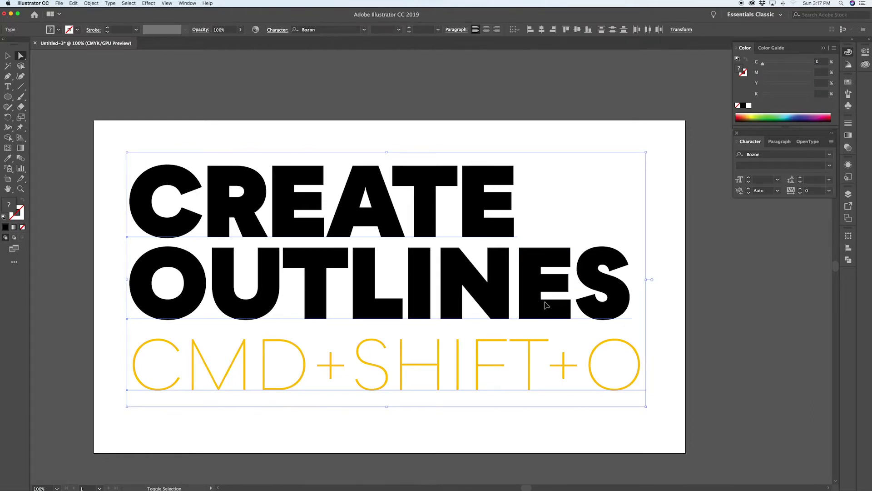
pyautogui.press('super+shift+o')
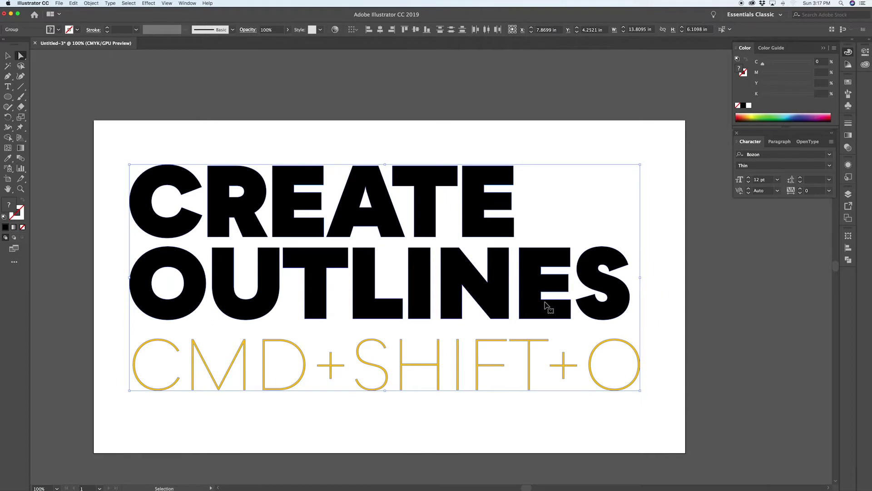
pyautogui.press('super+y')
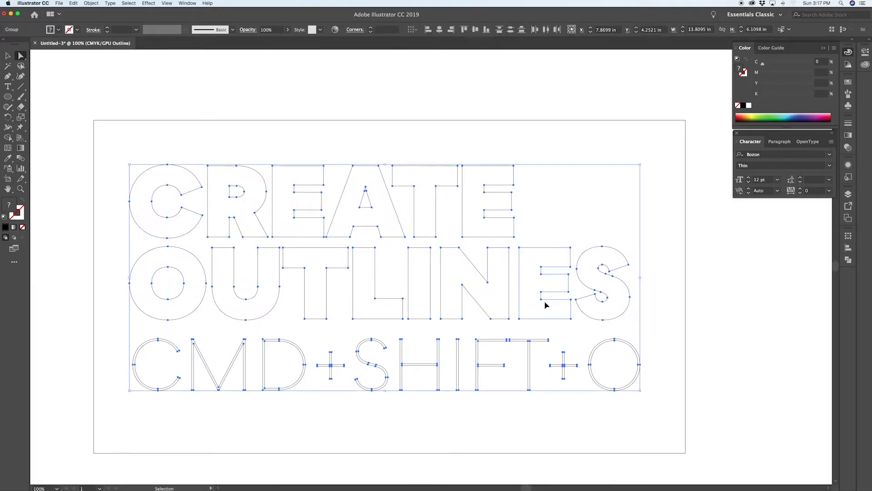
pyautogui.press('super+z')
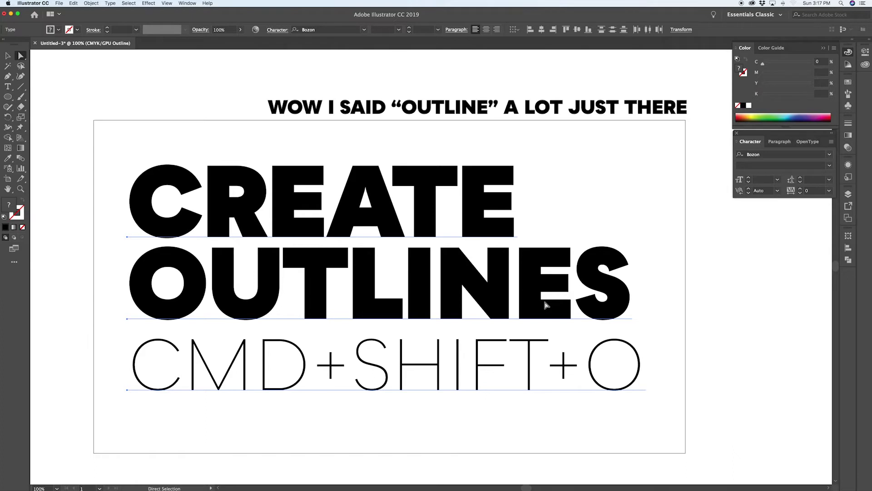
# - Convert the selected title text to outlines again with Cmd+Shift+O
pyautogui.press('v')
pyautogui.press('shift')
pyautogui.press('super+shift+o')
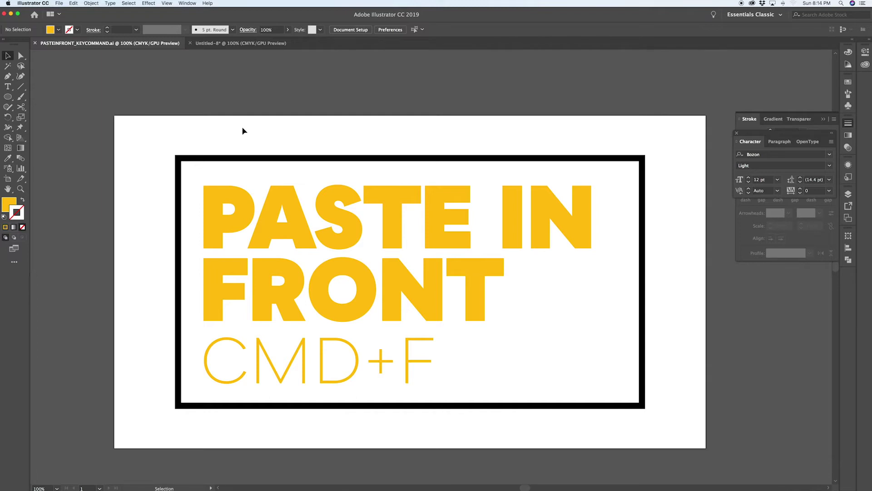
# - Cut the PASTE IN FRONT / CMD+F text group and select the black-framed rectangle
pyautogui.click(298, 233)
pyautogui.press('super+x')
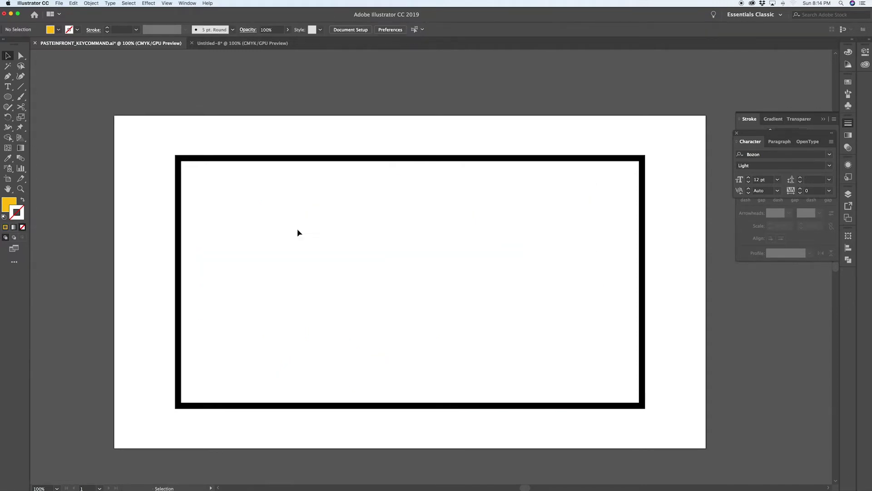
pyautogui.click(232, 159)
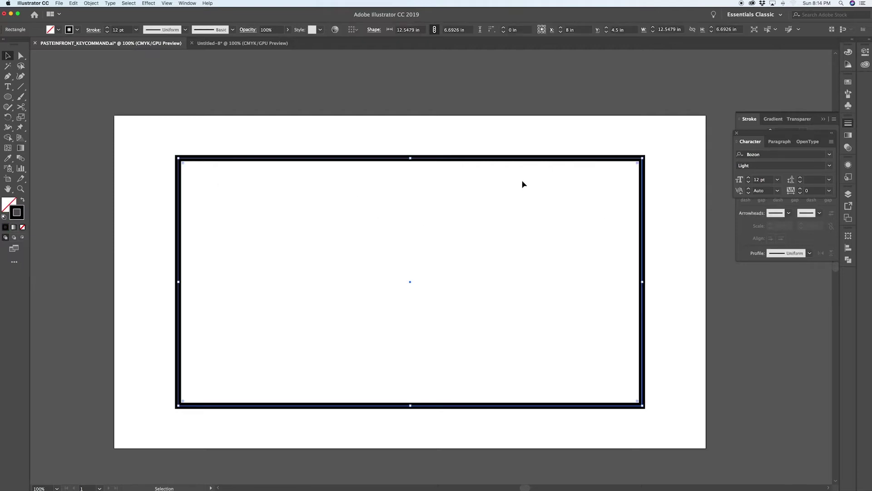
pyautogui.press('p')
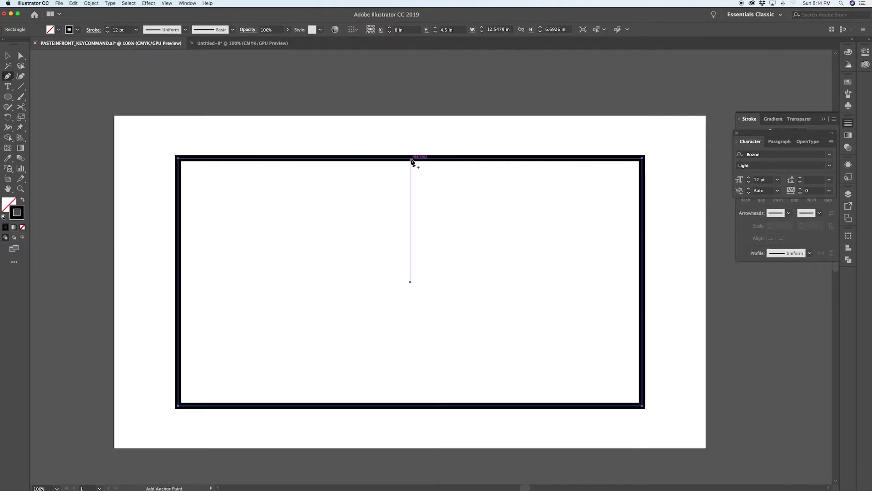
pyautogui.press('v')
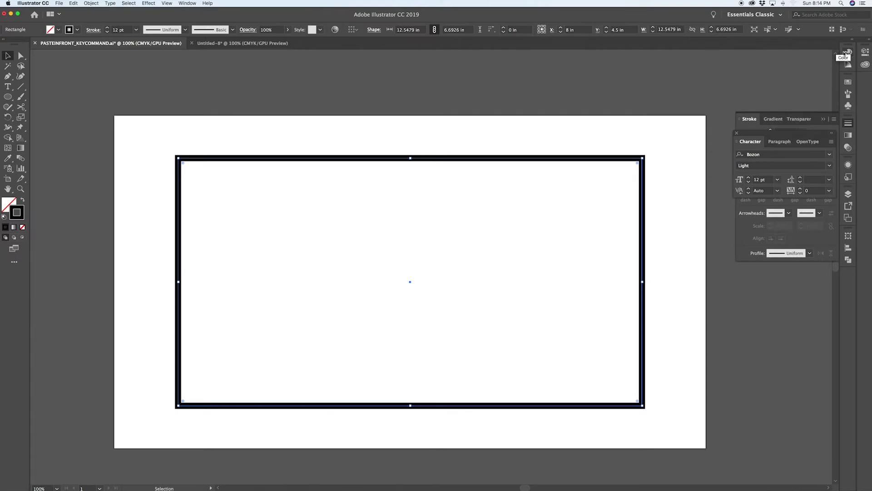
# - Paste the yellow title in front of the rectangle with Cmd+F, undo, and paste it in front again
pyautogui.press('super+f')
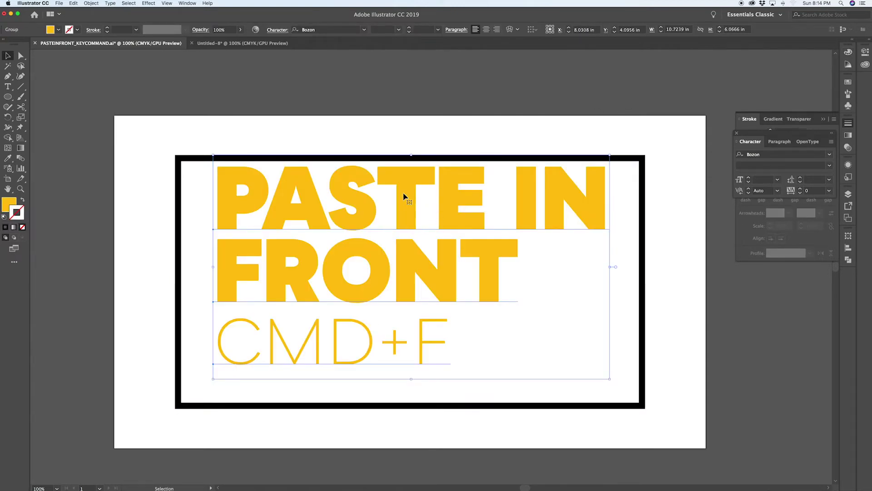
pyautogui.press('super+z')
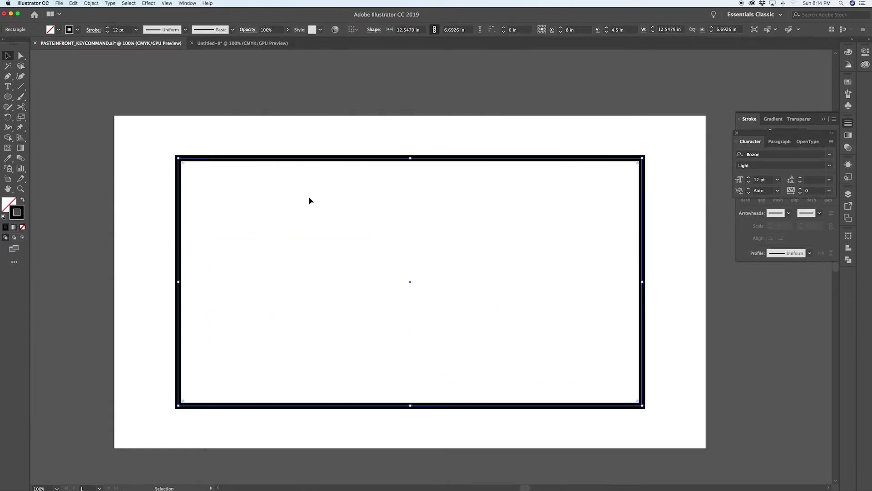
pyautogui.press('a')
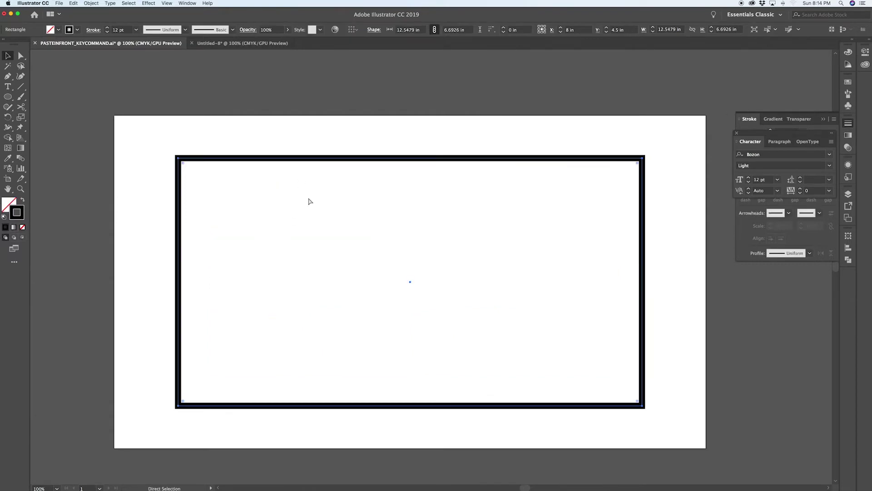
pyautogui.press('super+f')
pyautogui.press('v')
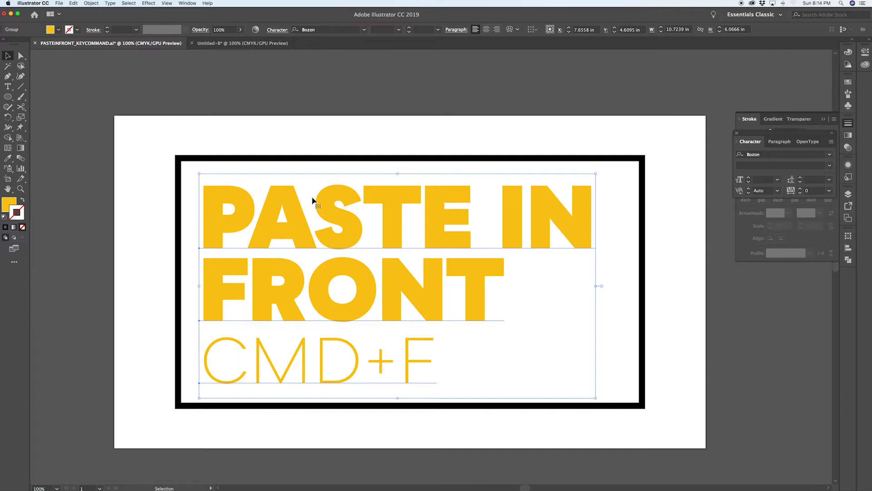
# - In the ring logo document, scale a copy of the yellow ring to about 5 inches, then undo it
pyautogui.click(231, 43)
pyautogui.click(222, 98)
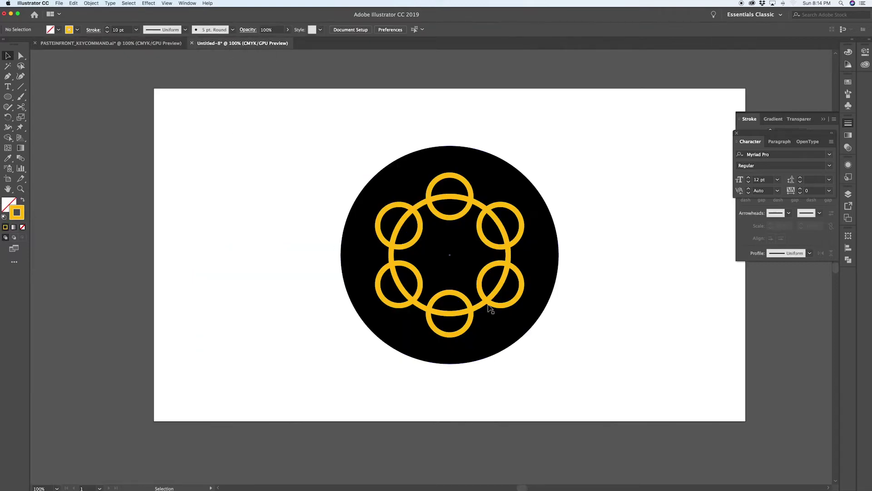
pyautogui.click(481, 206)
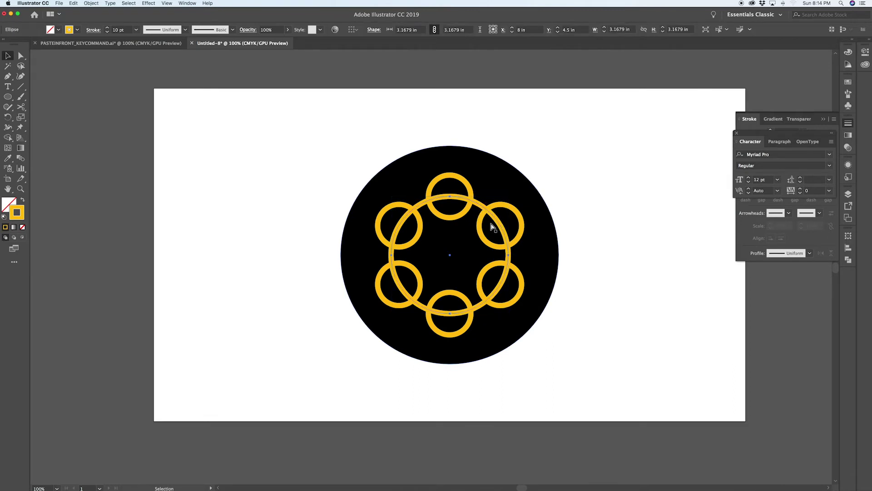
pyautogui.press('a')
pyautogui.press('v')
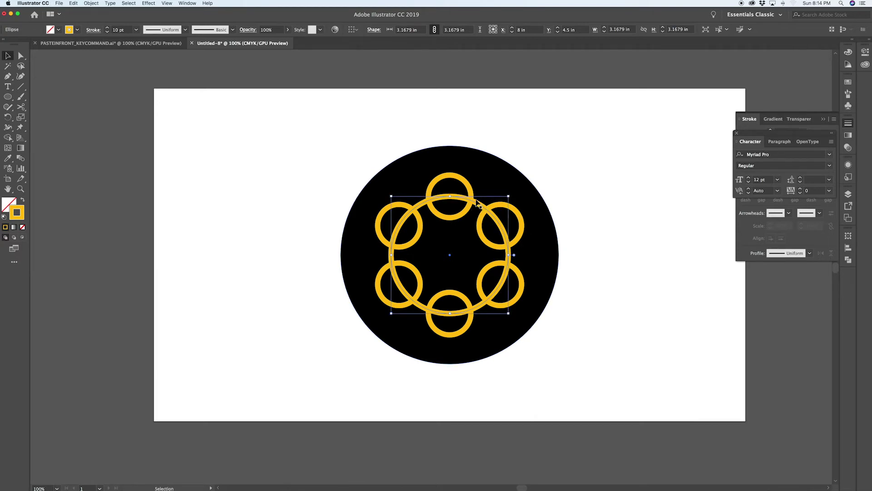
pyautogui.moveTo(509, 196); pyautogui.dragTo(542, 163)
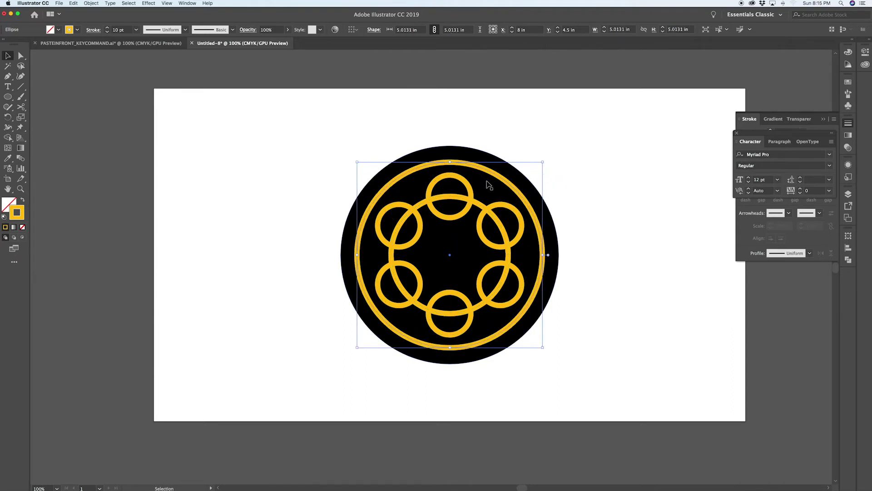
pyautogui.press('super+z')
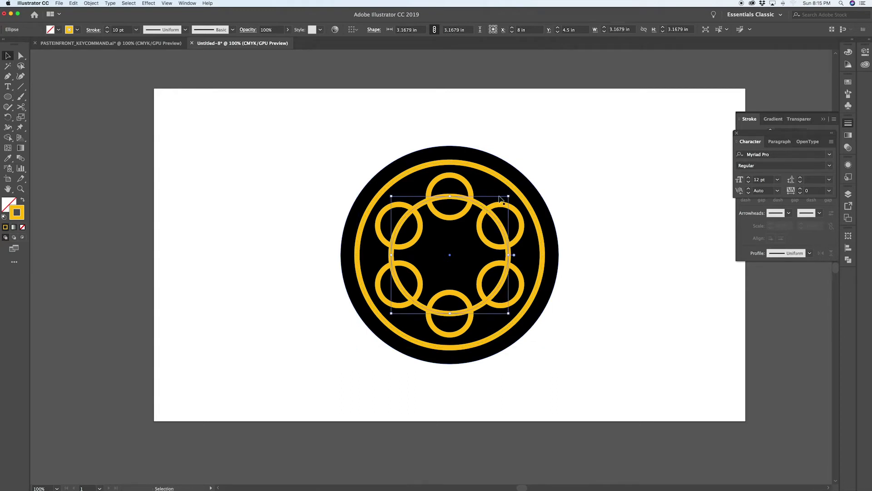
# - Scale a ring copy down to about 1.37 inches, and another out around the black circle
pyautogui.moveTo(509, 196); pyautogui.dragTo(476, 220)
pyautogui.click(586, 187)
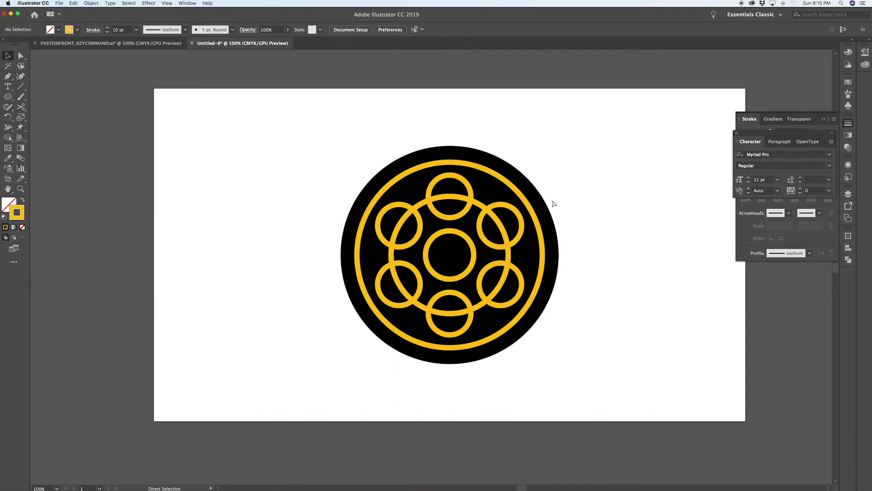
pyautogui.click(494, 217)
pyautogui.moveTo(509, 195); pyautogui.dragTo(571, 133)
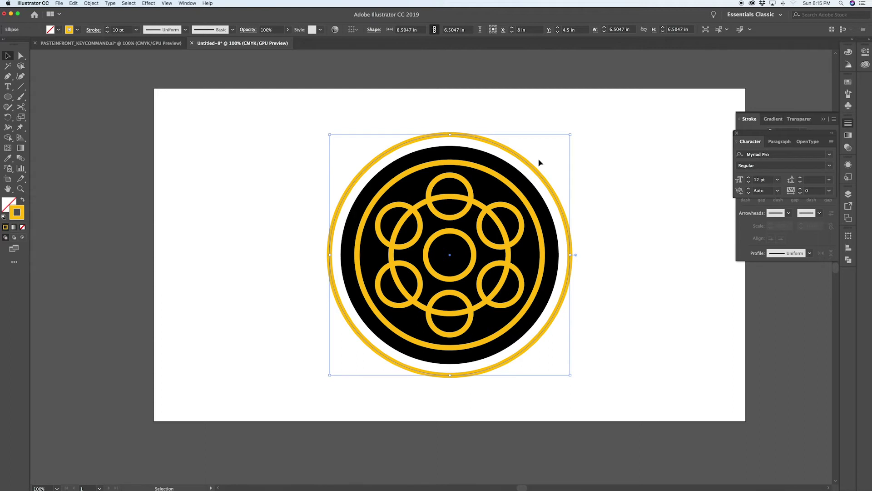
pyautogui.click(594, 164)
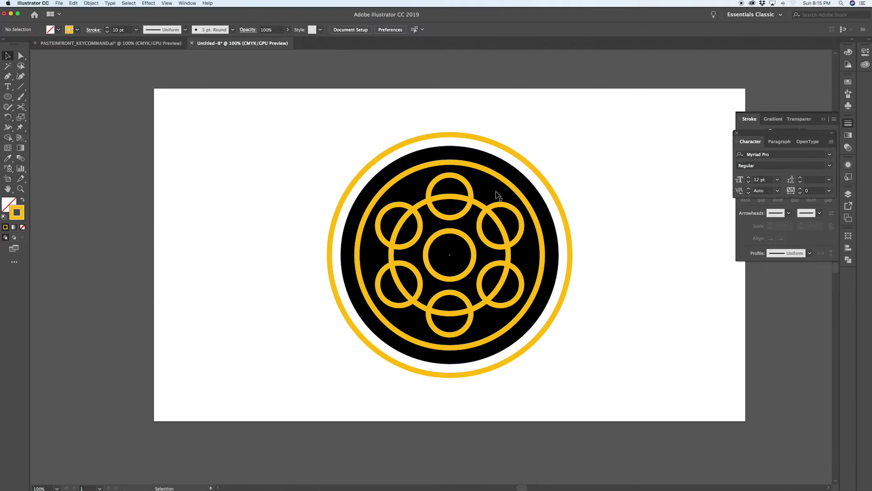
# - Scale a copy of the ring through the six small circles outward from its centre, then repeat it
pyautogui.press('super')
pyautogui.click(480, 207)
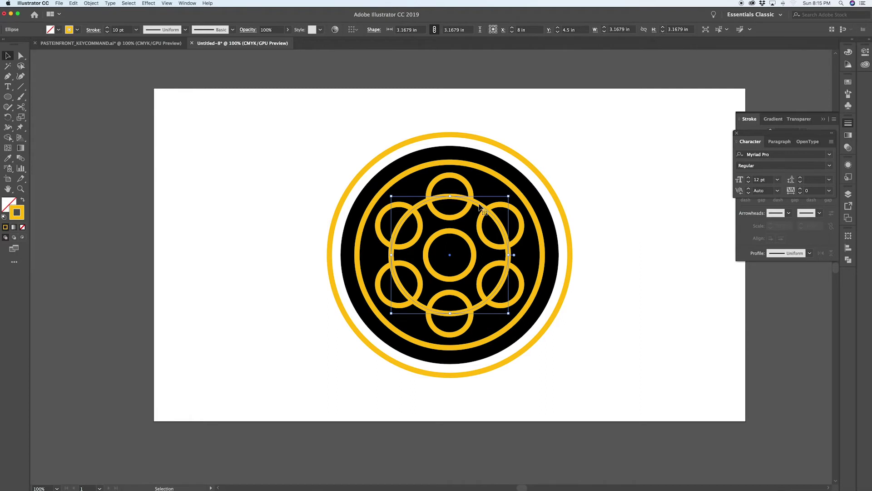
pyautogui.moveTo(509, 196); pyautogui.dragTo(592, 114)
pyautogui.press('super+c')
pyautogui.press('super+f')
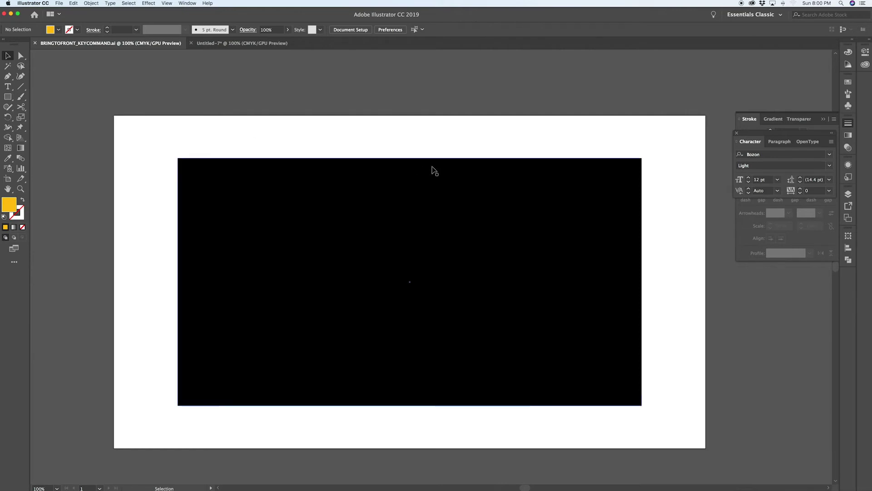
# - Show the Layers panel from the dock and select the black rectangle above the text layers
pyautogui.click(848, 259)
pyautogui.click(848, 195)
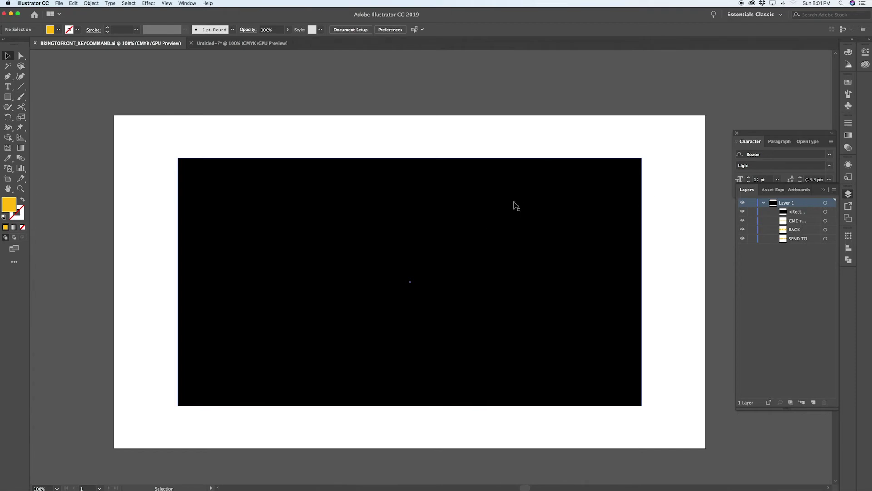
pyautogui.click(630, 176)
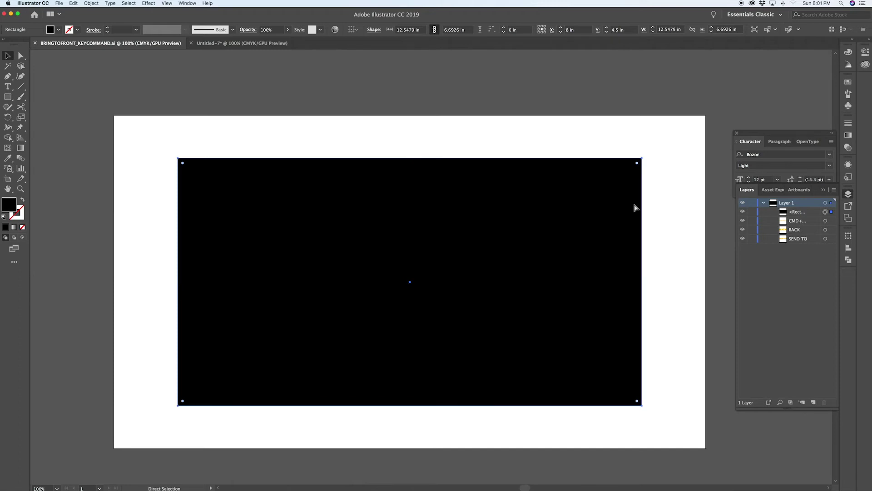
# - Step the black rectangle back three levels with Cmd+[, then bring it forward again
pyautogui.press('super+bracketleft')
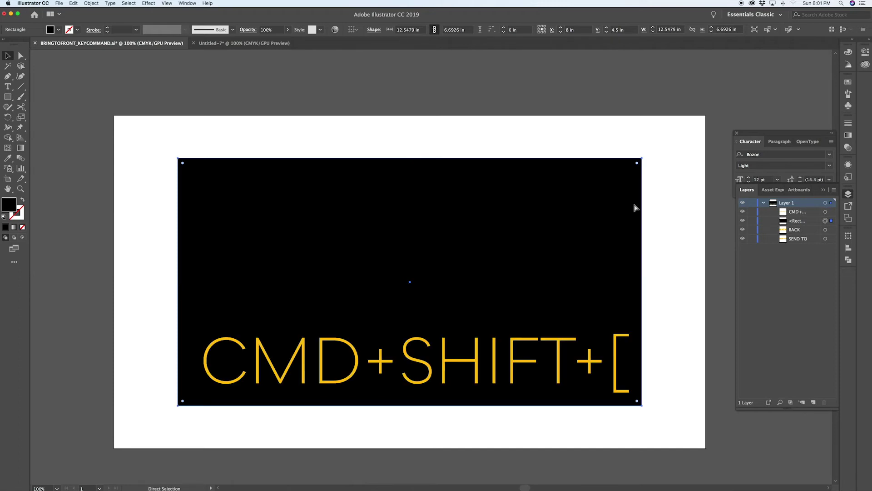
pyautogui.press('super+bracketleft')
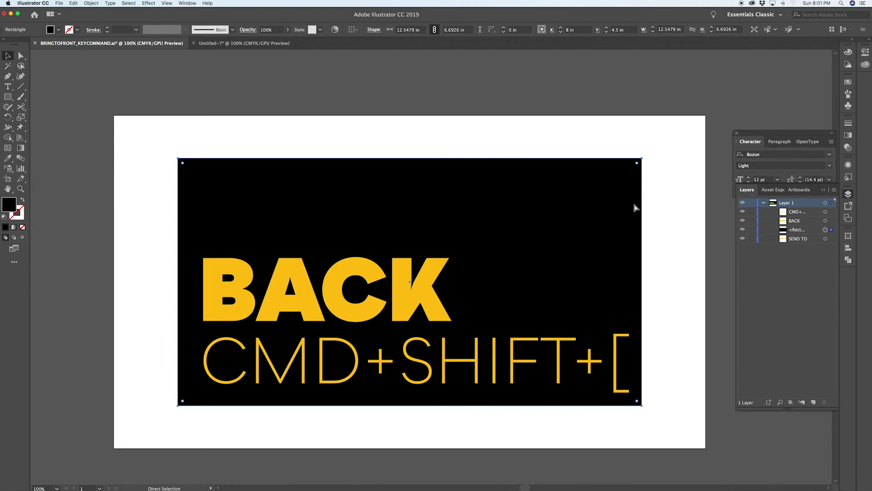
pyautogui.press('super+bracketleft')
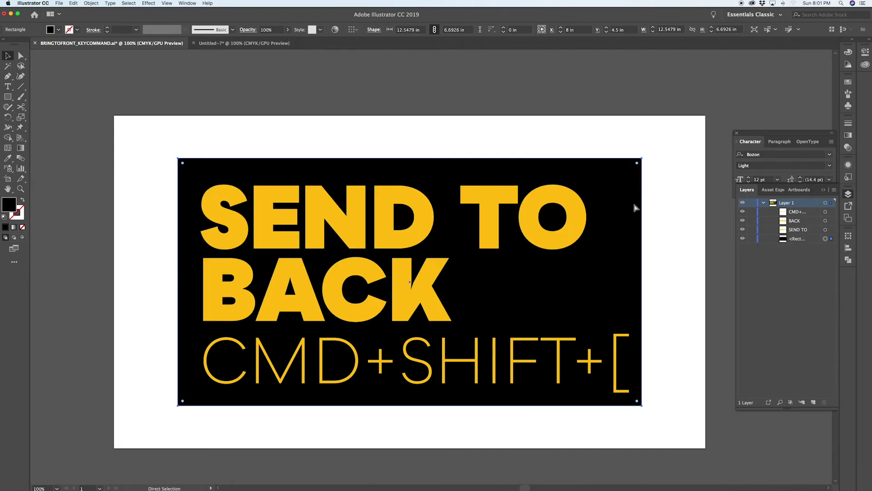
pyautogui.press('super+bracketright')
pyautogui.press('super+bracketright')
pyautogui.press('super+bracketright')
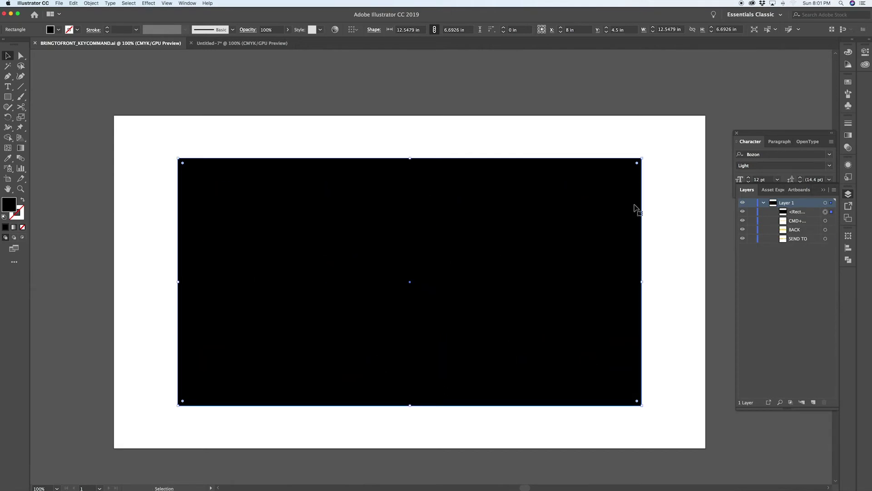
# - Send the rectangle all the way back with Cmd+Shift+[, then select the yellow FRONT text in Untitled-7
pyautogui.press('super')
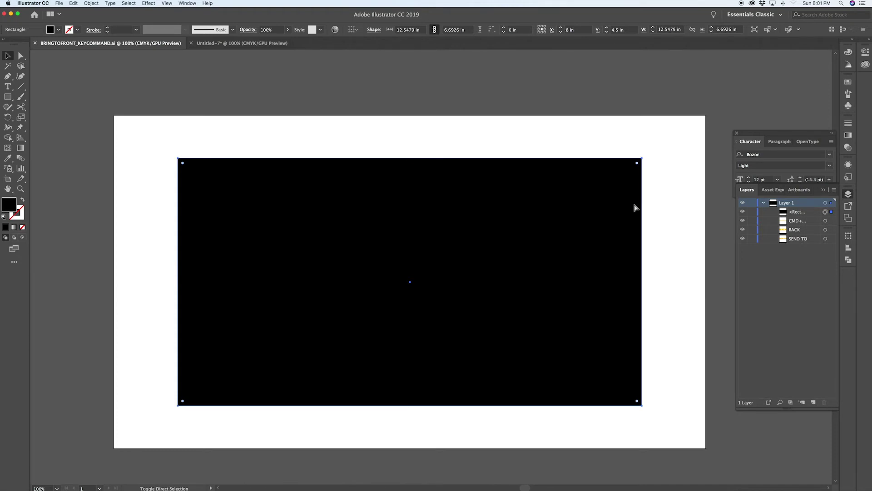
pyautogui.press('super+shift+bracketleft')
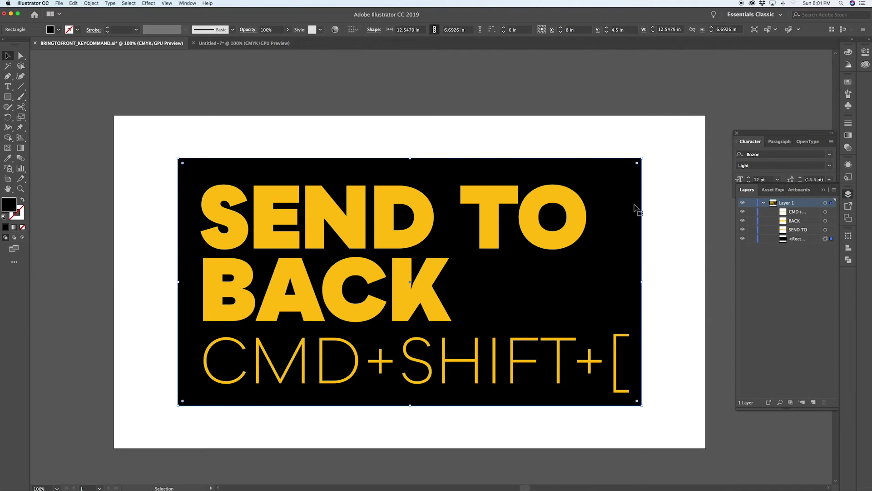
pyautogui.click(249, 43)
pyautogui.click(561, 206)
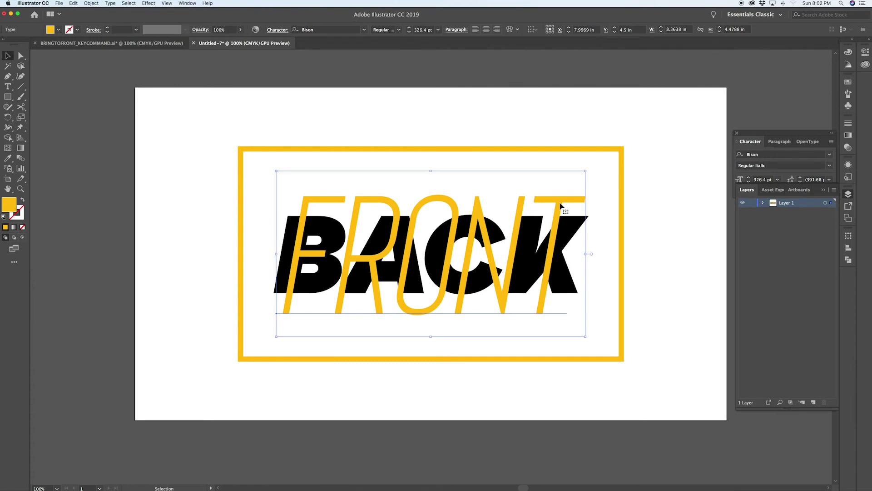
# - Bring the black BACK text in front of FRONT, then send it back behind FRONT
pyautogui.click(588, 221)
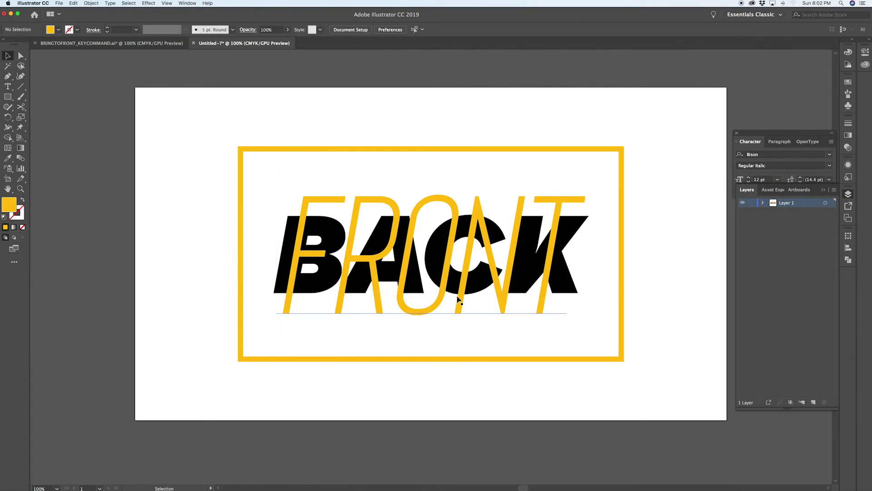
pyautogui.click(274, 285)
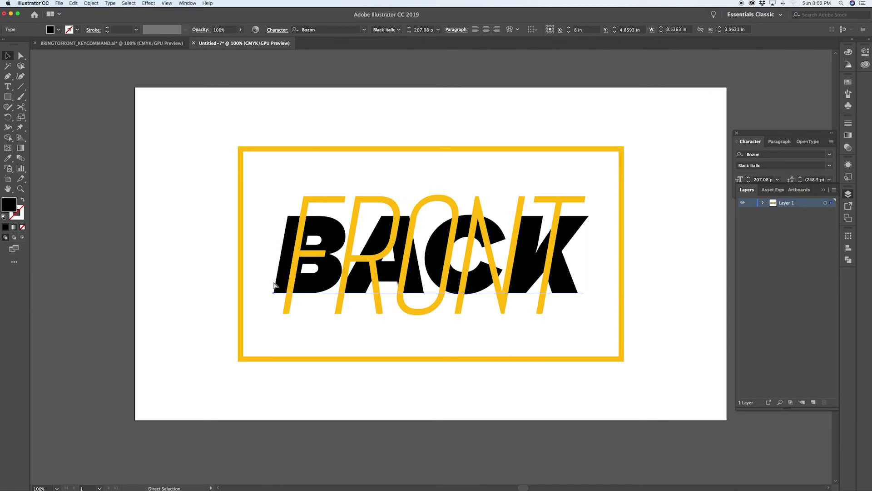
pyautogui.press('super+shift+bracketright')
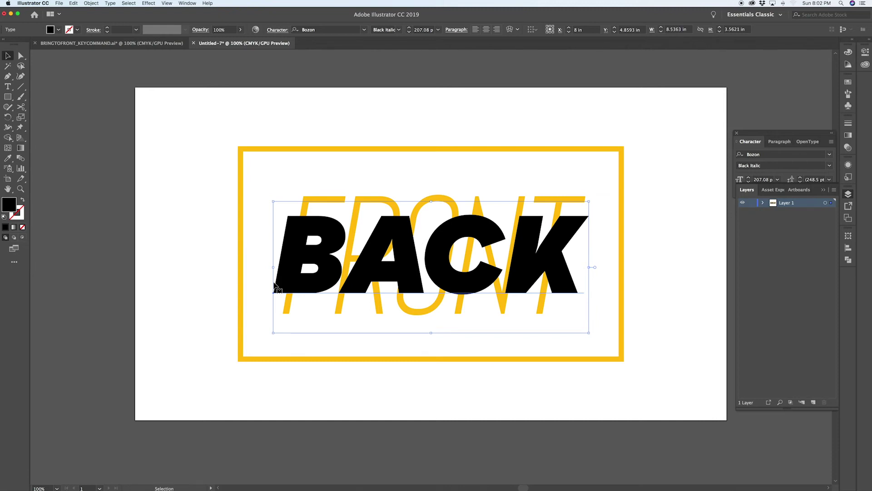
pyautogui.press('a')
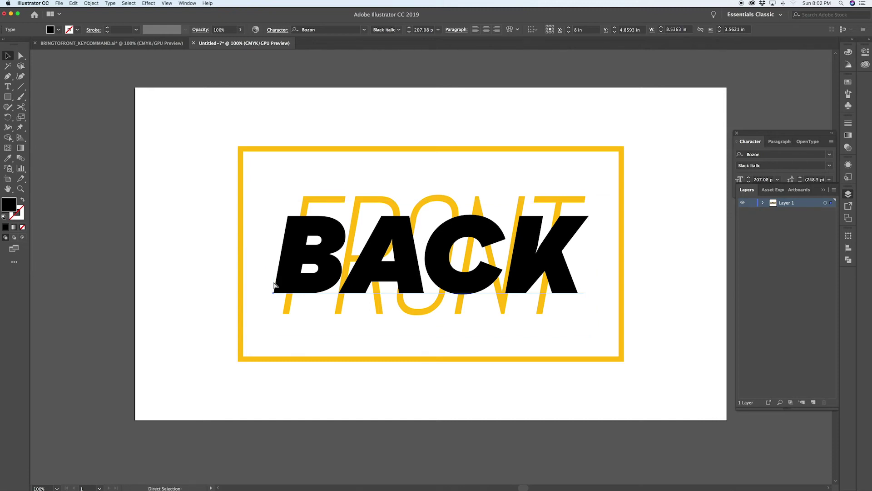
pyautogui.press('super+bracketleft')
pyautogui.press('v')
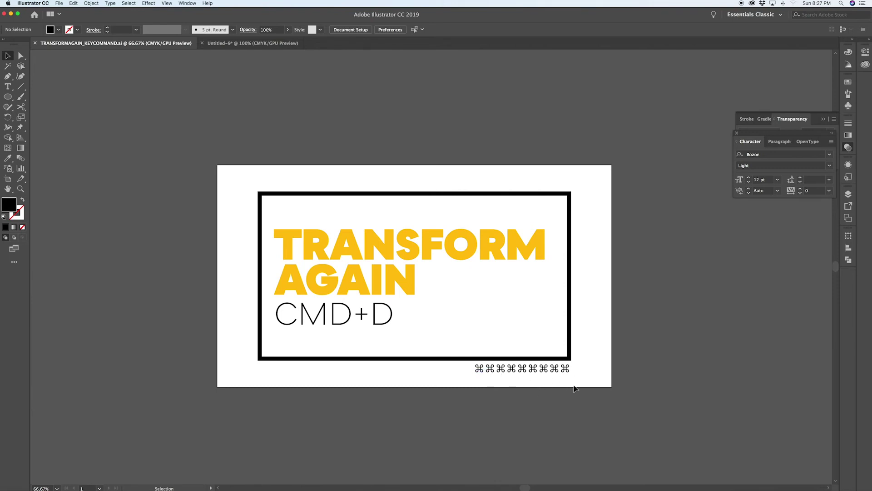
# - In Untitled-9, copy the ⌘ symbol 0.5 in horizontally and 0 in vertically
pyautogui.click(220, 43)
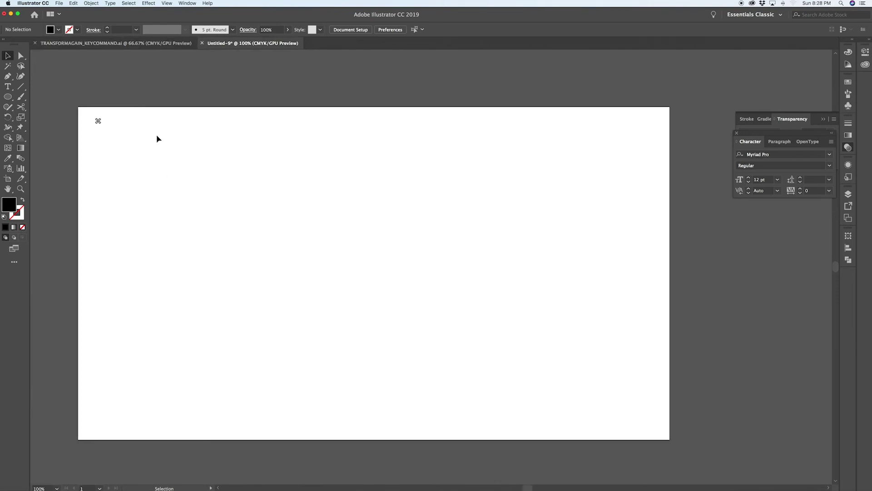
pyautogui.moveTo(71, 103); pyautogui.dragTo(72, 106)
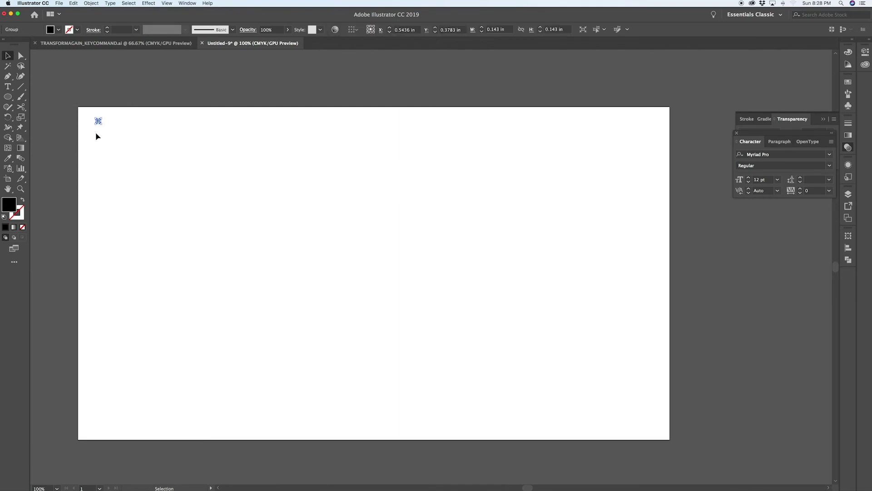
pyautogui.press('super+shift+m')
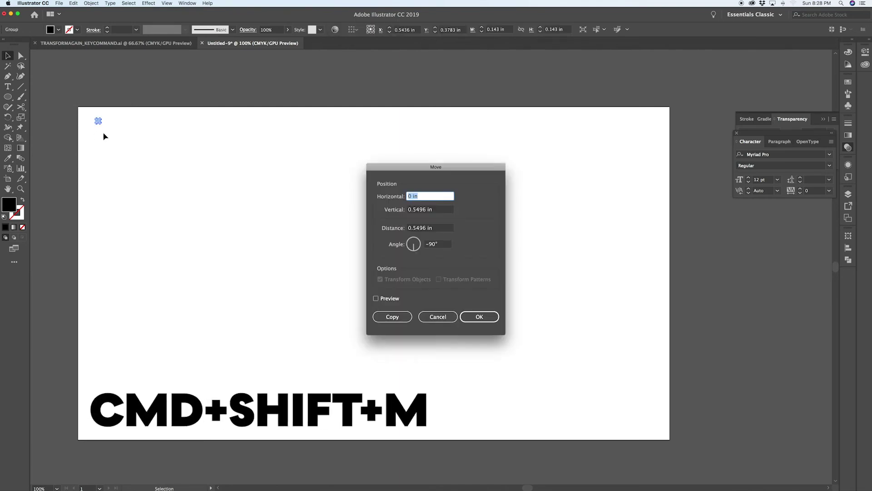
pyautogui.click(423, 208)
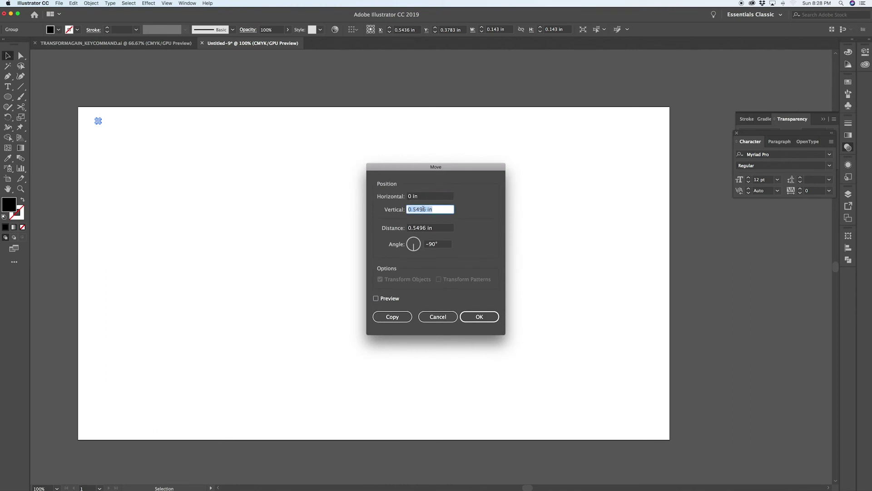
pyautogui.write('0')
pyautogui.click(423, 195)
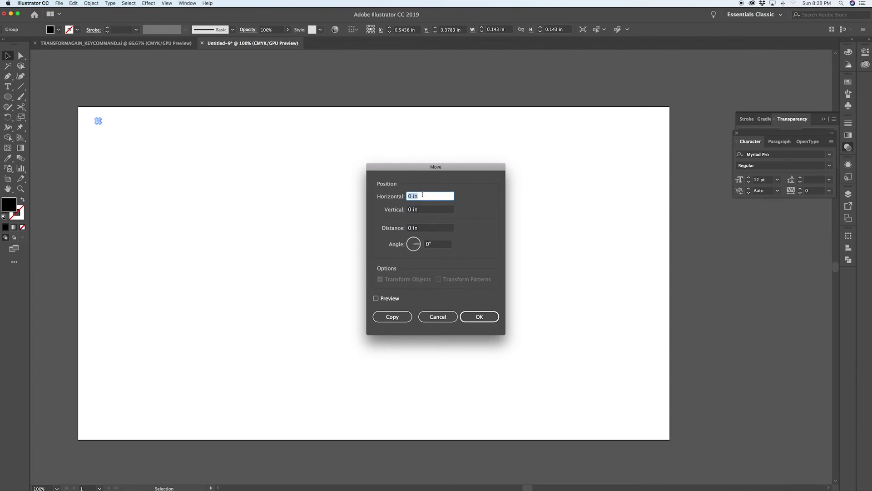
pyautogui.write('.5')
pyautogui.click(391, 319)
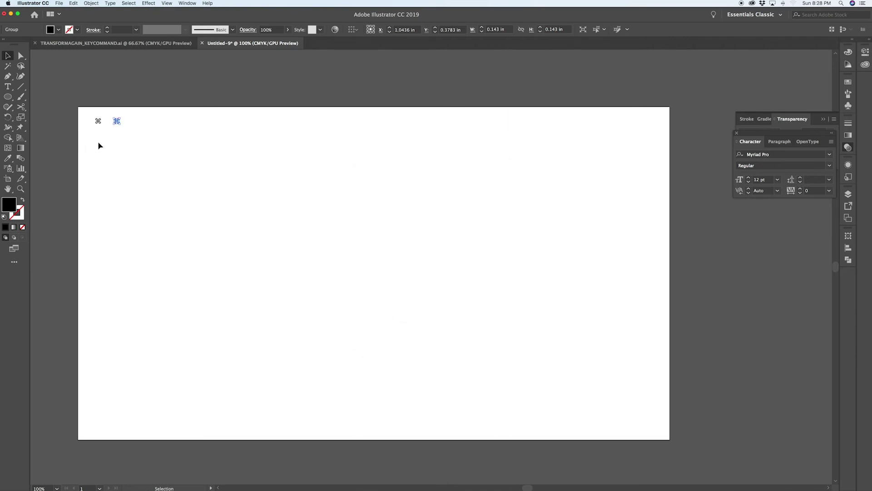
pyautogui.click(110, 146)
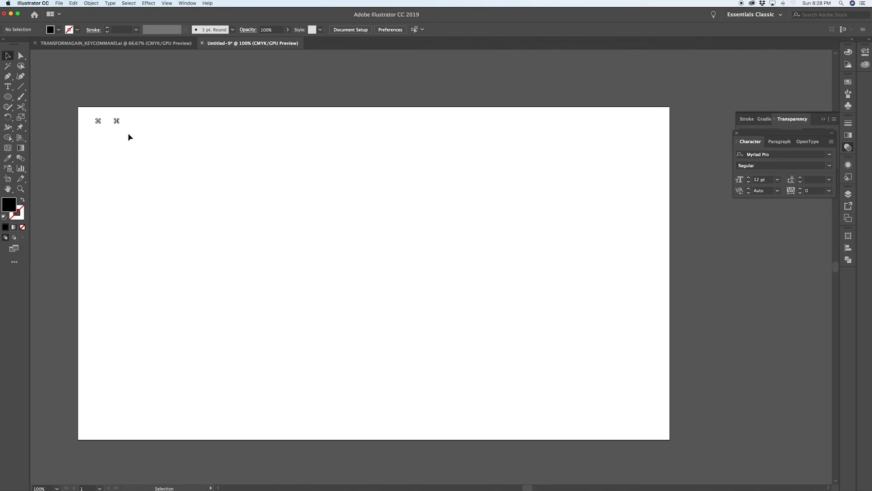
# - Repeat the 0.5 in move-copy with Cmd+D to extend the ⌘ row, then select the row
pyautogui.click(113, 116)
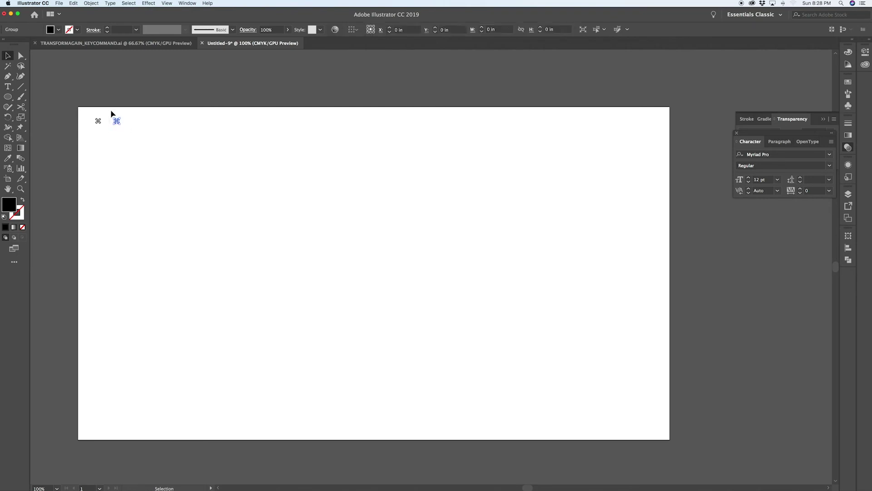
pyautogui.press('super+d')
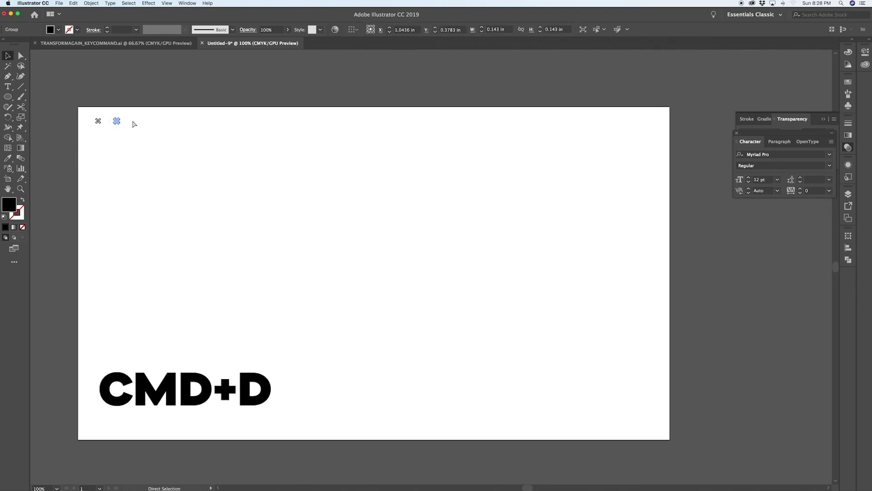
pyautogui.press('super+d')
pyautogui.press('super+d')
pyautogui.press('super+d')
pyautogui.press('super+d')
pyautogui.press('super+d')
pyautogui.press('super+d')
pyautogui.press('super+d')
pyautogui.press('super+d')
pyautogui.press('super+d')
pyautogui.press('super+d')
pyautogui.press('super+d')
pyautogui.press('super+d')
pyautogui.press('super+d')
pyautogui.press('super+d')
pyautogui.press('super+d')
pyautogui.press('super+d')
pyautogui.press('super+d')
pyautogui.press('super+d')
pyautogui.press('super+d')
pyautogui.press('super+d')
pyautogui.press('super+d')
pyautogui.press('super+d')
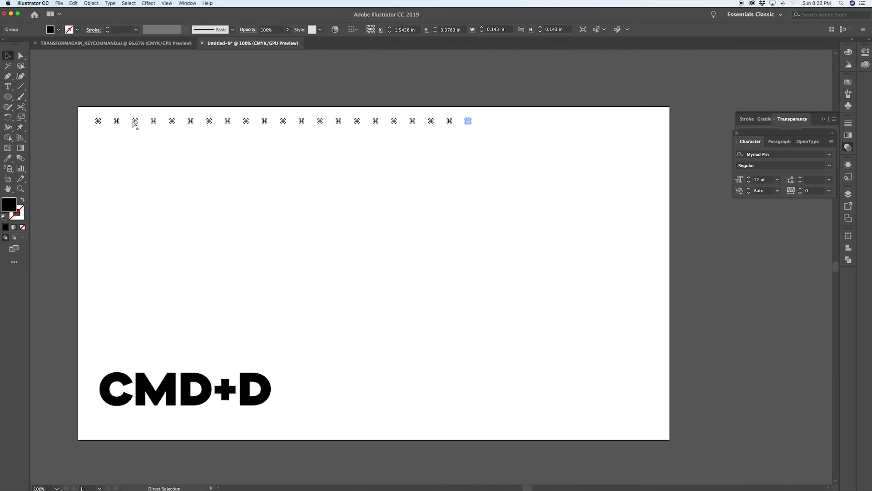
pyautogui.press('super+d')
pyautogui.press('super+d')
pyautogui.press('super+d')
pyautogui.press('super+d')
pyautogui.press('super+d')
pyautogui.press('super+d')
pyautogui.press('super+d')
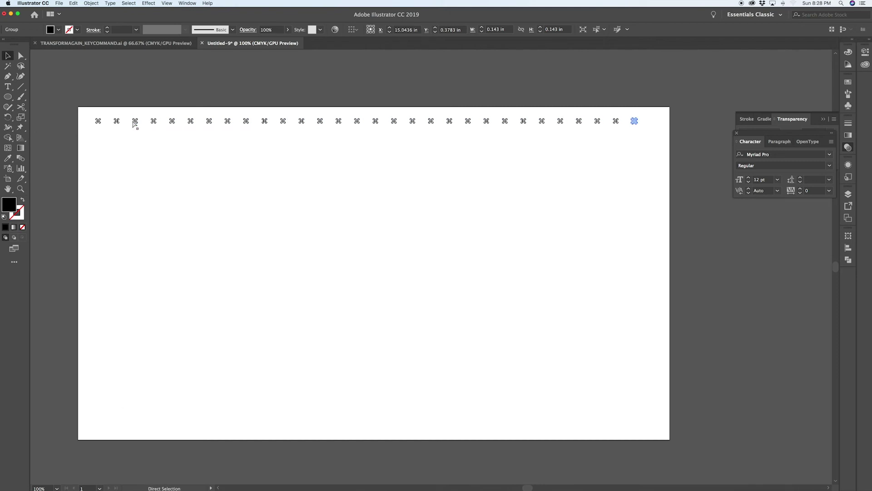
pyautogui.click(484, 179)
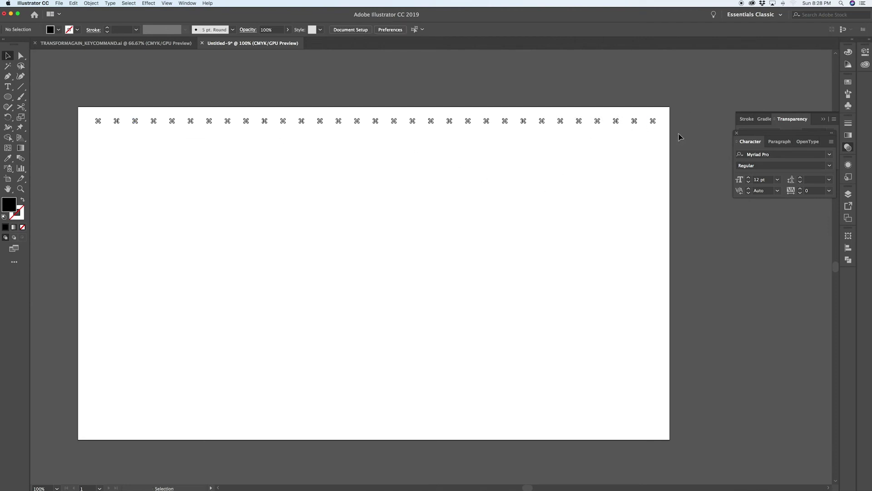
pyautogui.moveTo(676, 136); pyautogui.dragTo(81, 103)
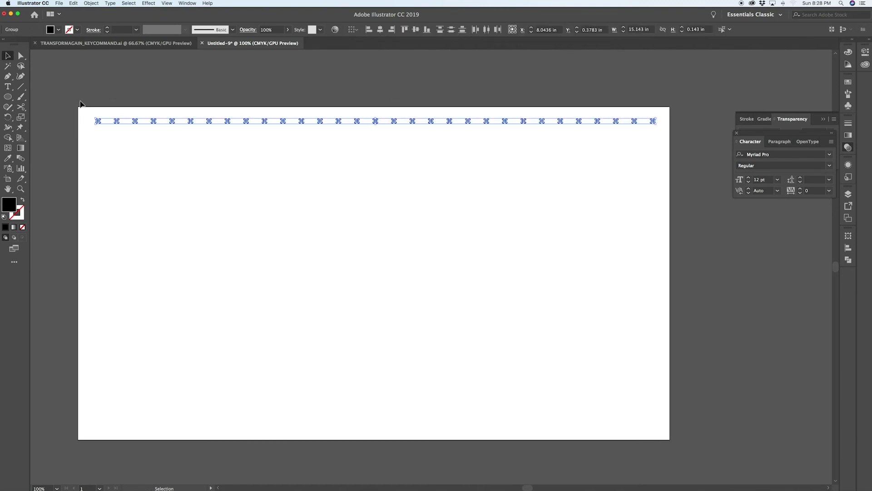
# - Group the selected row of ⌘ symbols
pyautogui.press('a')
pyautogui.press('super+g')
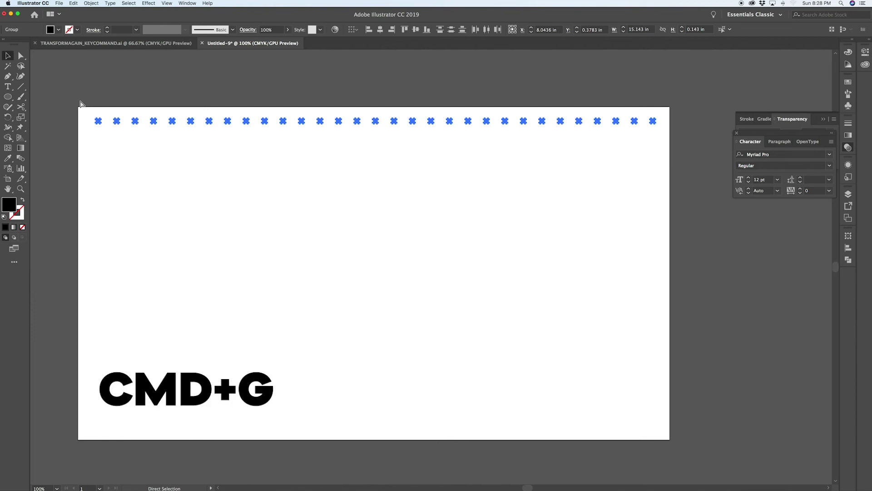
pyautogui.press('v')
# - Copy the grouped row 0.5 in down, 0 in across, and repeat to stack more rows
pyautogui.press('super')
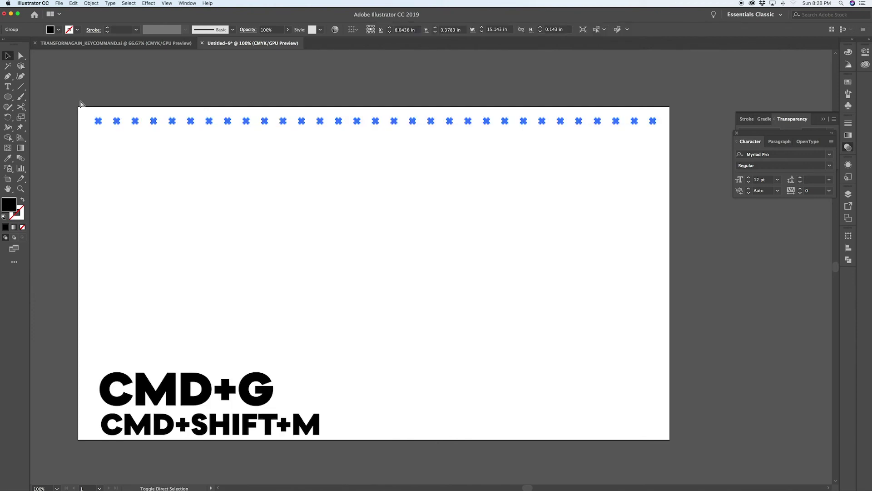
pyautogui.press('super+shift+m')
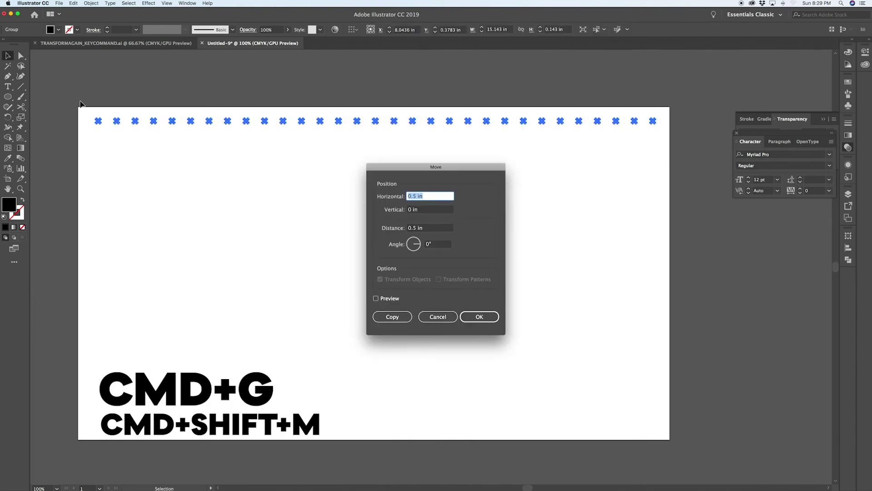
pyautogui.click(428, 209)
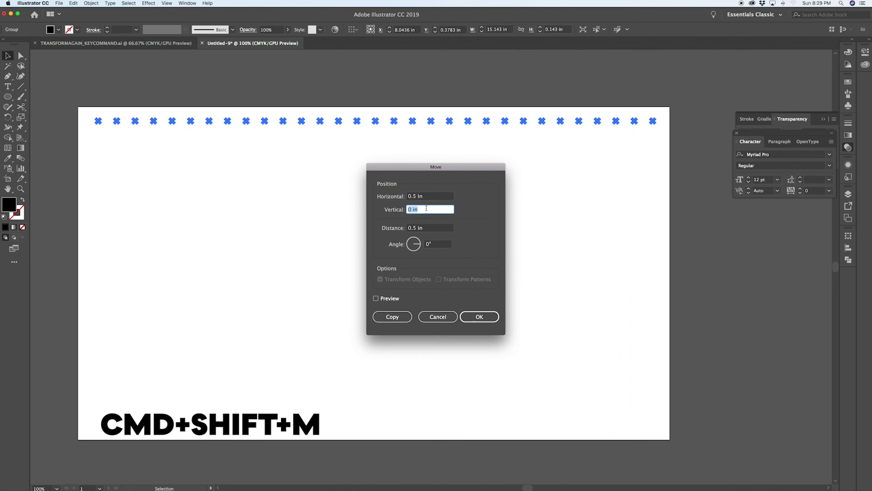
pyautogui.write('.5')
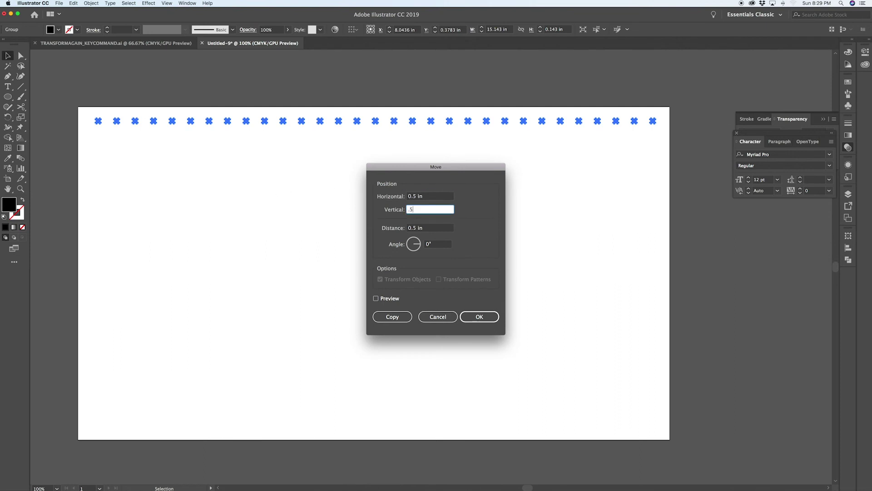
pyautogui.click(426, 197)
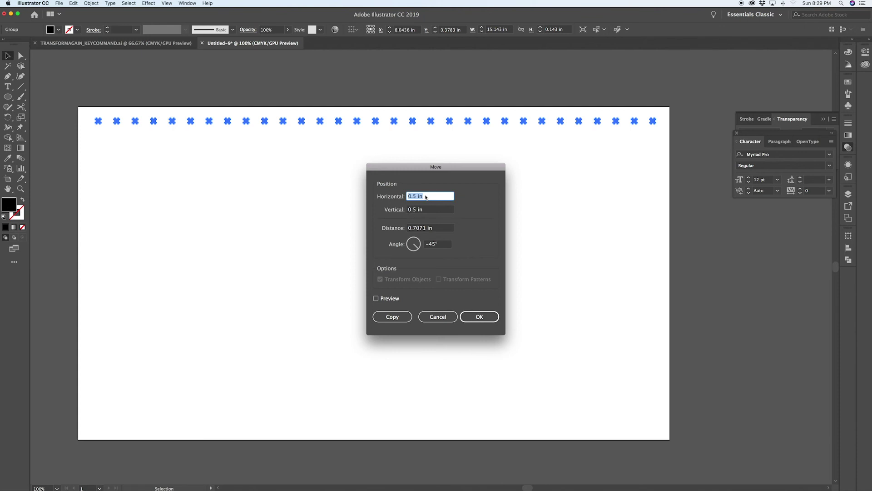
pyautogui.write('0')
pyautogui.click(421, 209)
pyautogui.click(391, 316)
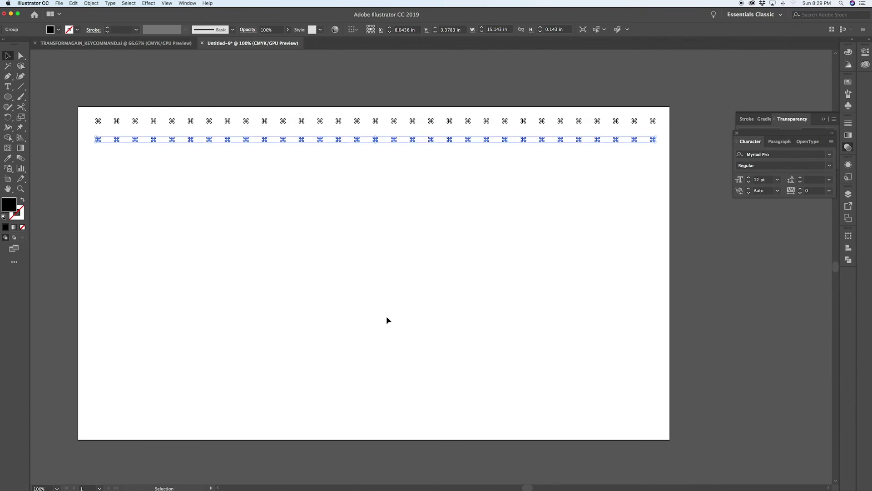
pyautogui.press('super+d')
pyautogui.press('super+d')
pyautogui.press('super+d')
pyautogui.press('super+d')
pyautogui.press('super+d')
pyautogui.press('super+d')
pyautogui.press('super+d')
pyautogui.press('super+d')
pyautogui.press('super+d')
pyautogui.press('super+d')
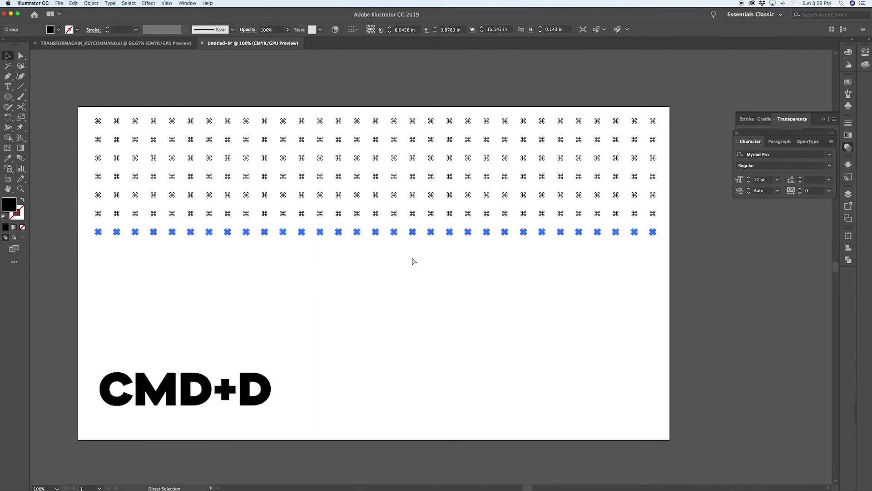
pyautogui.press('super+d')
pyautogui.press('super+d')
pyautogui.press('super+d')
pyautogui.press('super+d')
pyautogui.press('super+d')
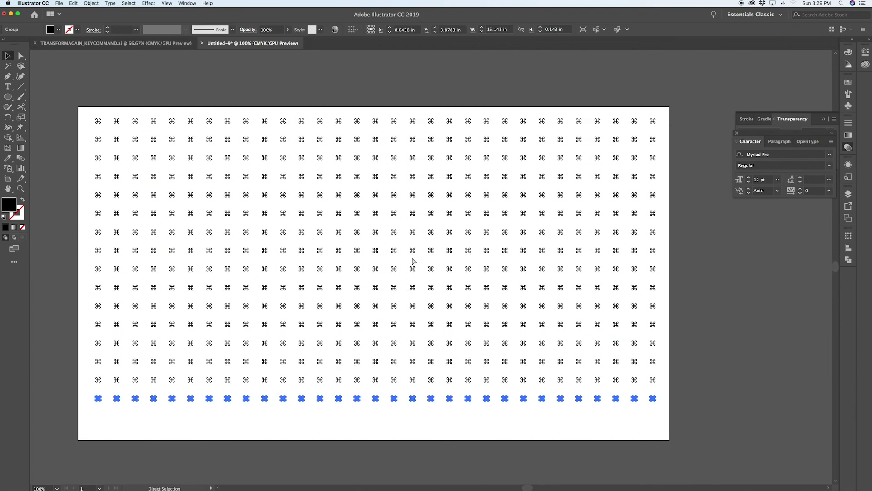